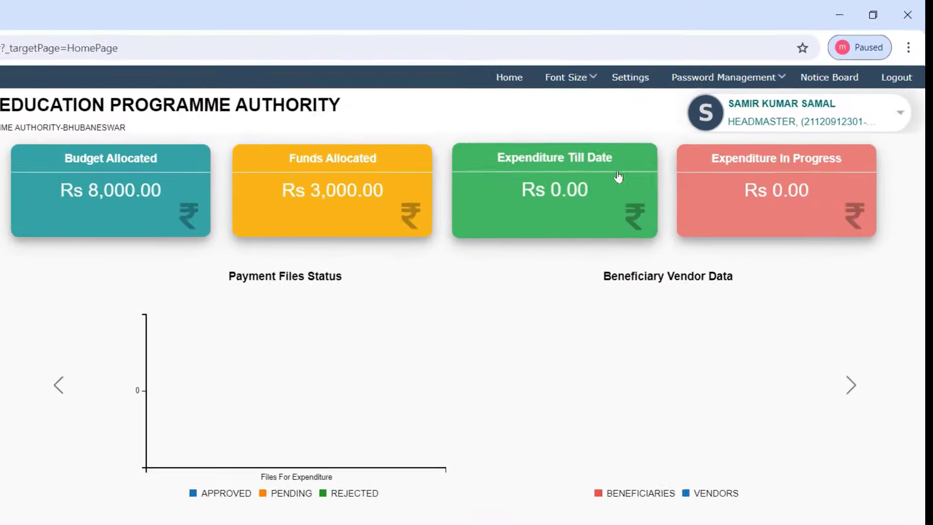
click(664, 64)
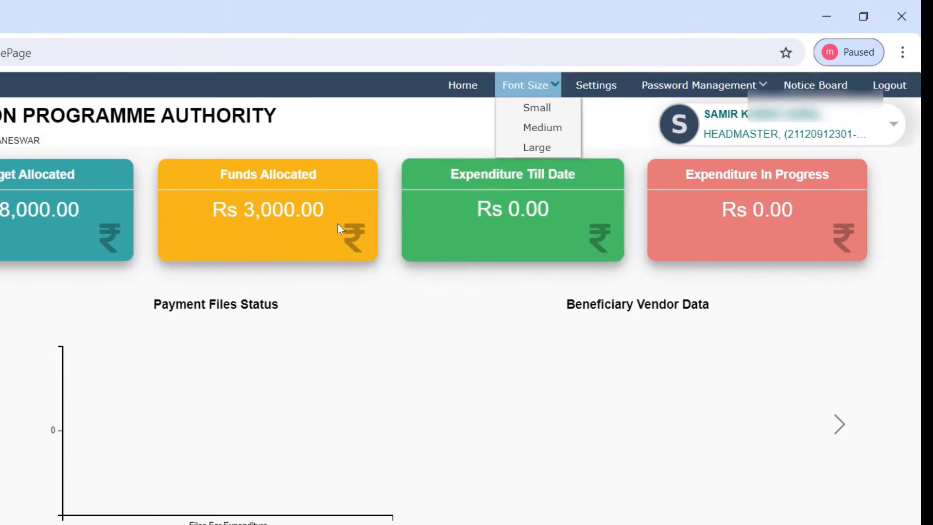
mouse_move(555, 88)
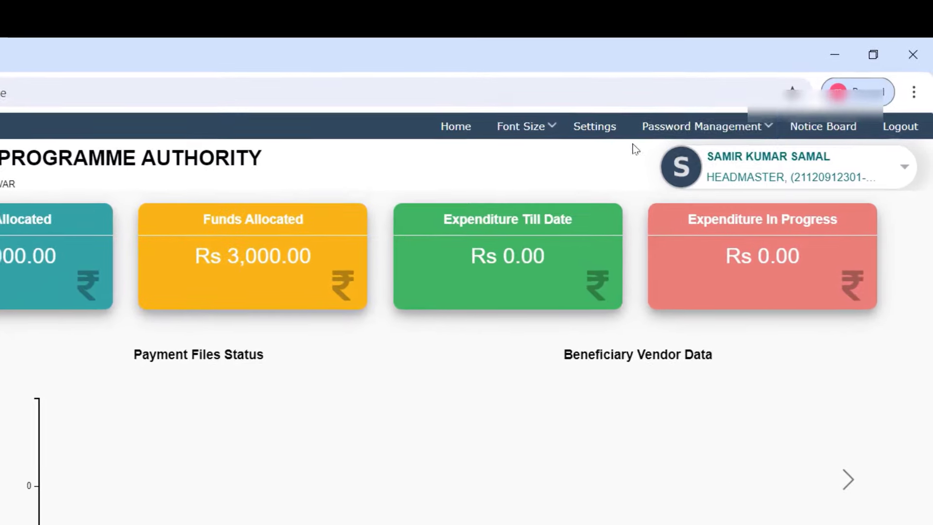
mouse_move(784, 67)
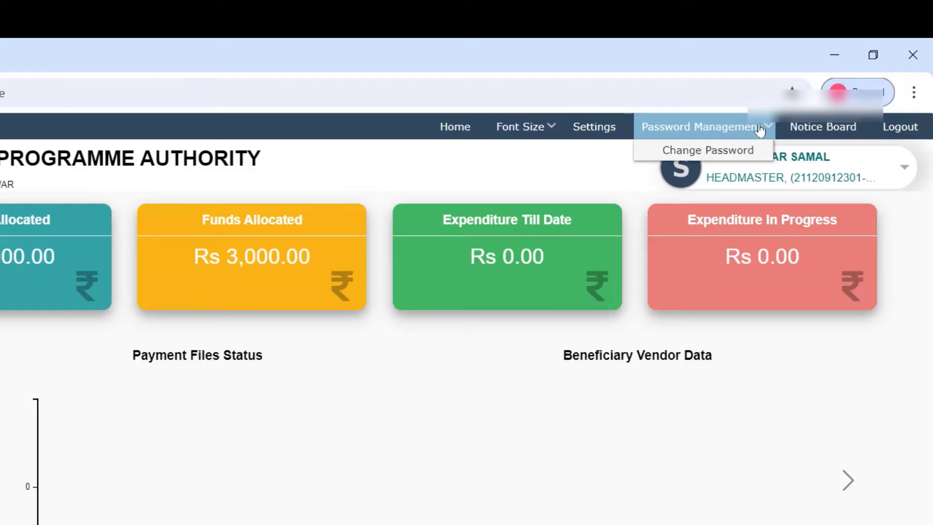
click(714, 151)
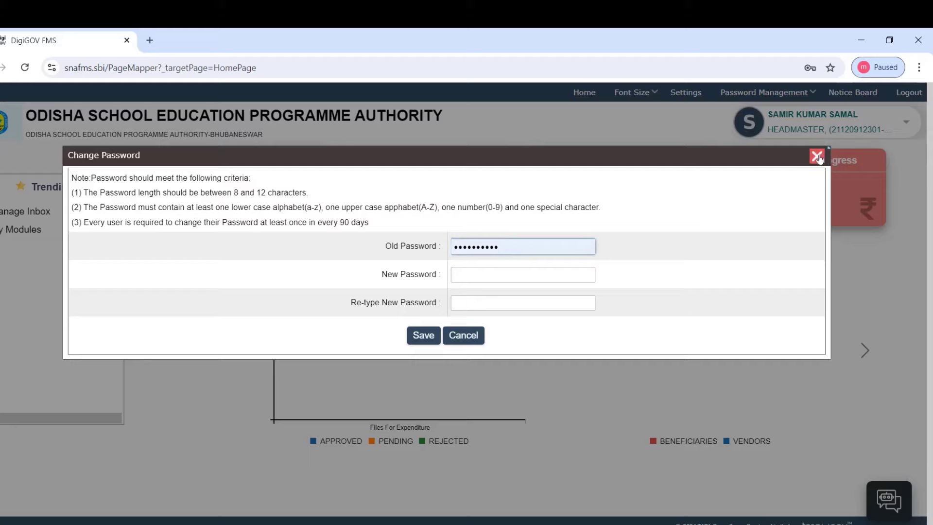
click(816, 156)
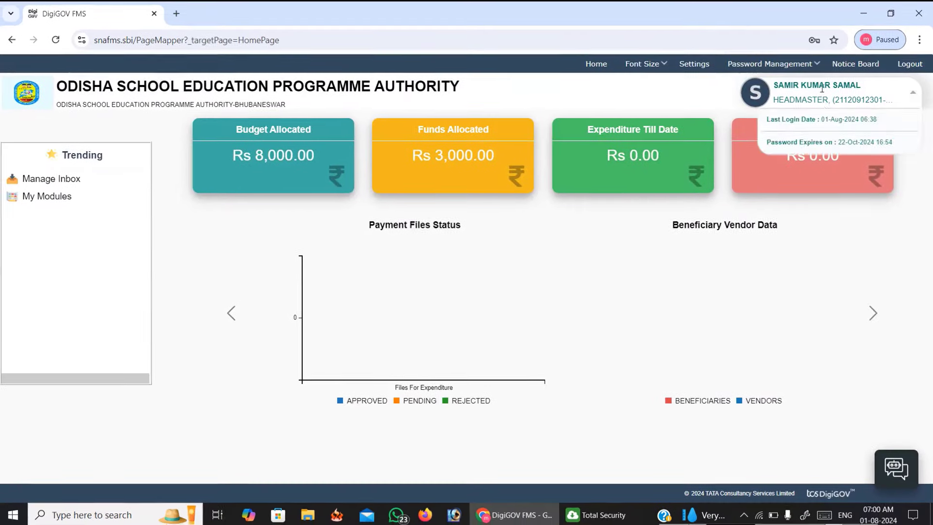
mouse_move(814, 102)
click(916, 97)
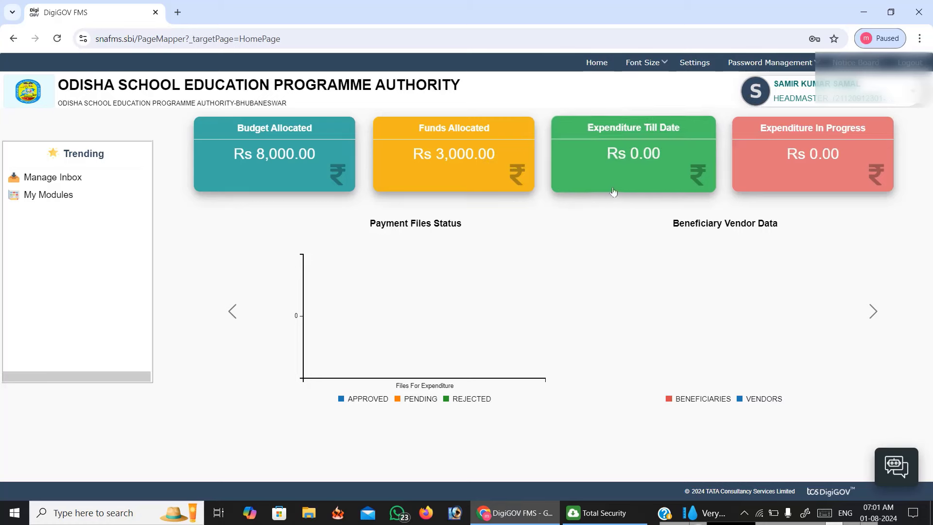
mouse_move(772, 110)
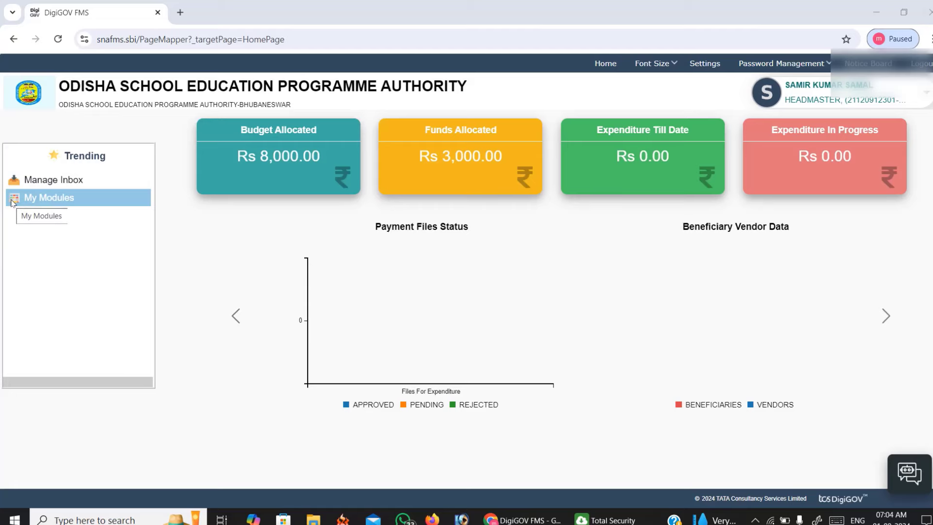
Open My Modules, expand Reports > Budget Management, and widen the tree panel so report names are readable.
click(13, 202)
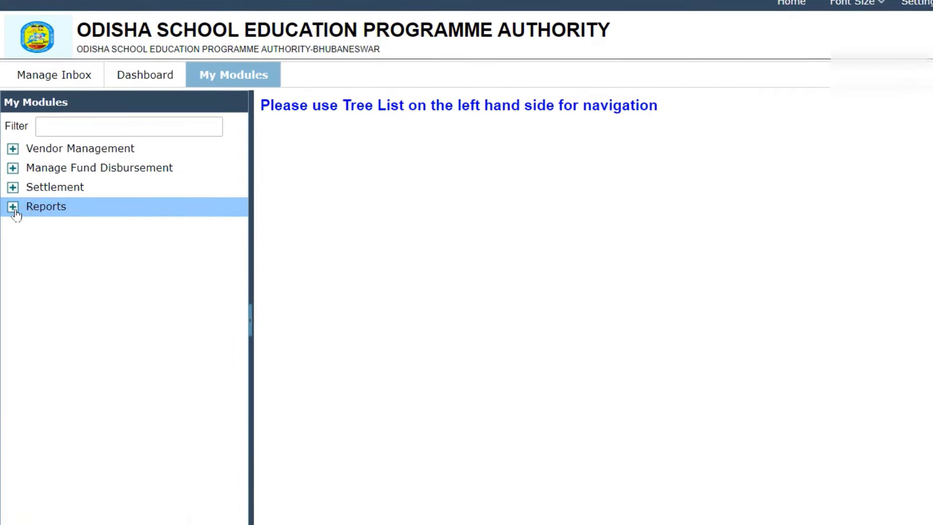
click(13, 126)
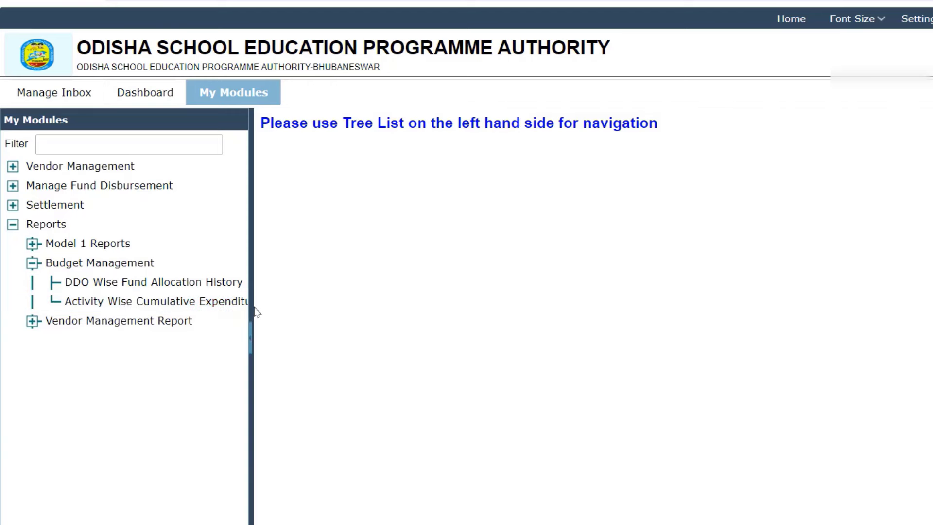
drag(251, 305, 279, 305)
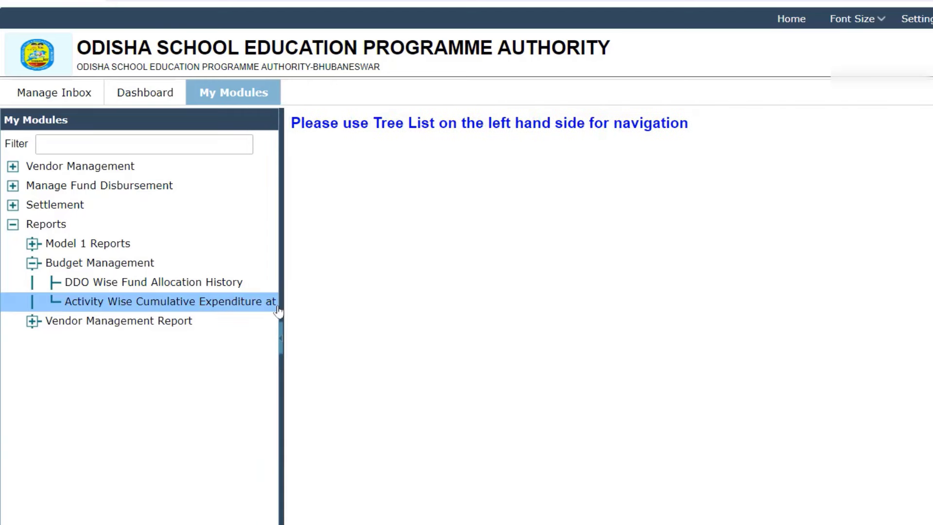
drag(348, 311, 313, 313)
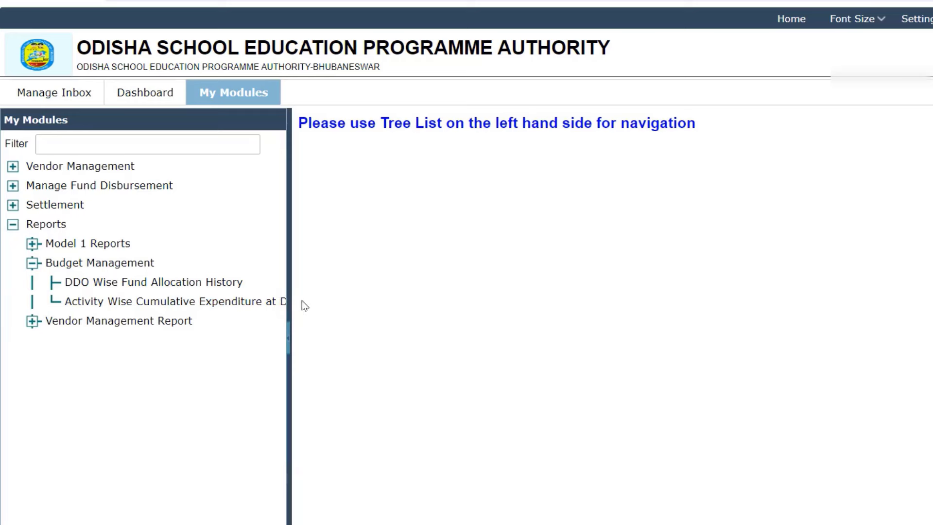
click(872, 20)
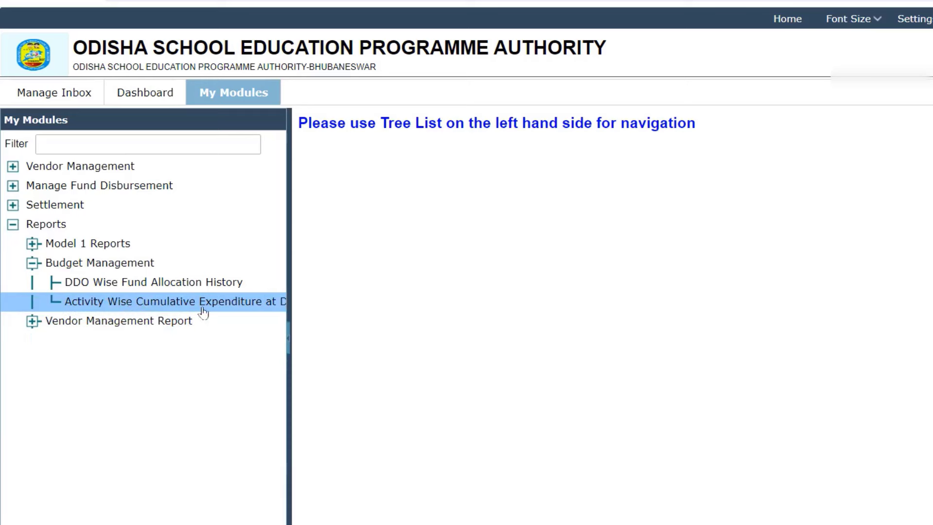
Generate the Activity Wise Cumulative Expenditure report for FY 2024-2025 starting 01 Jan 2024.
click(153, 305)
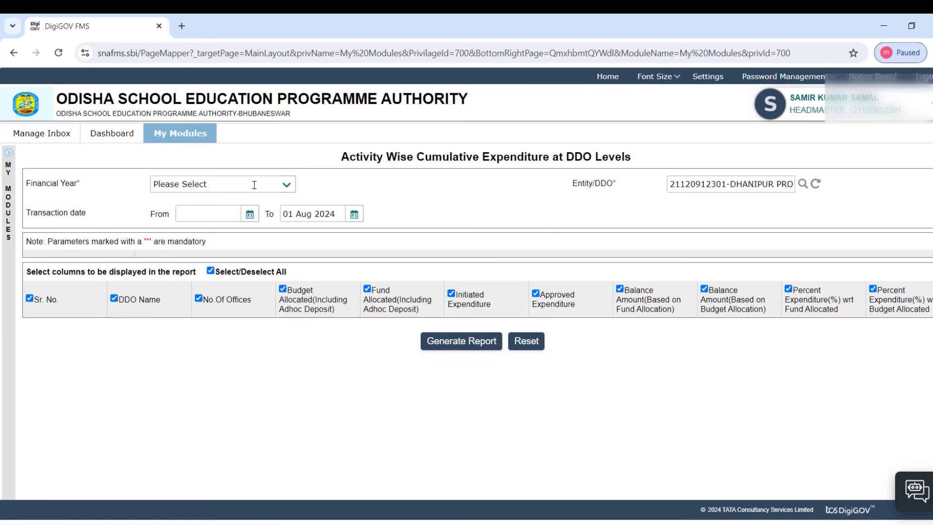
click(286, 185)
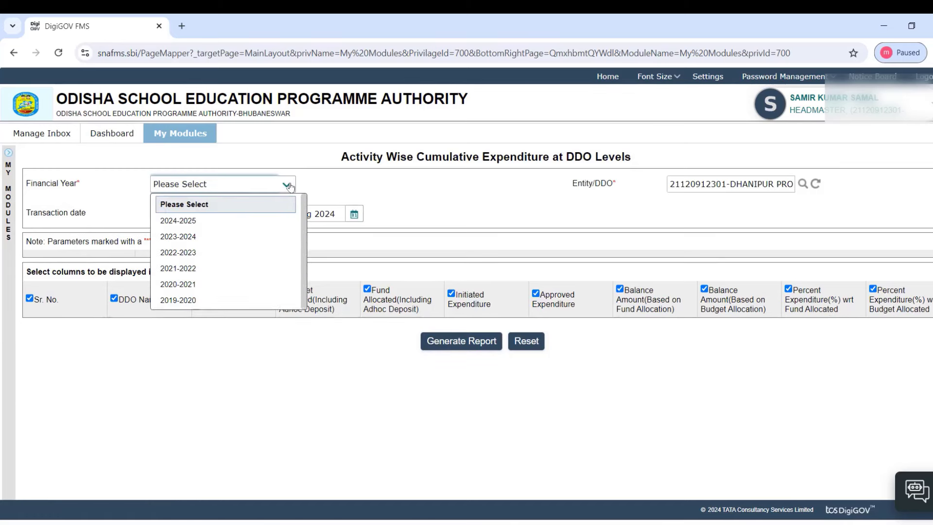
click(189, 224)
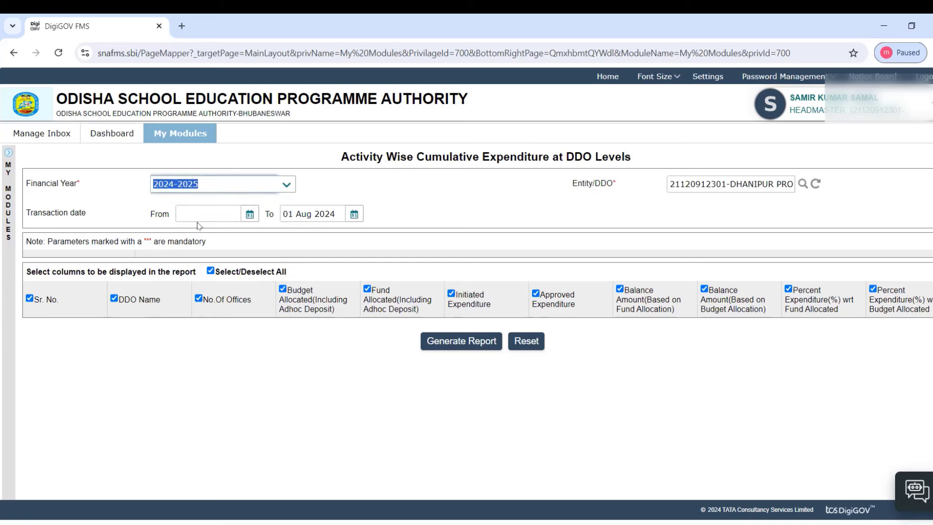
click(250, 217)
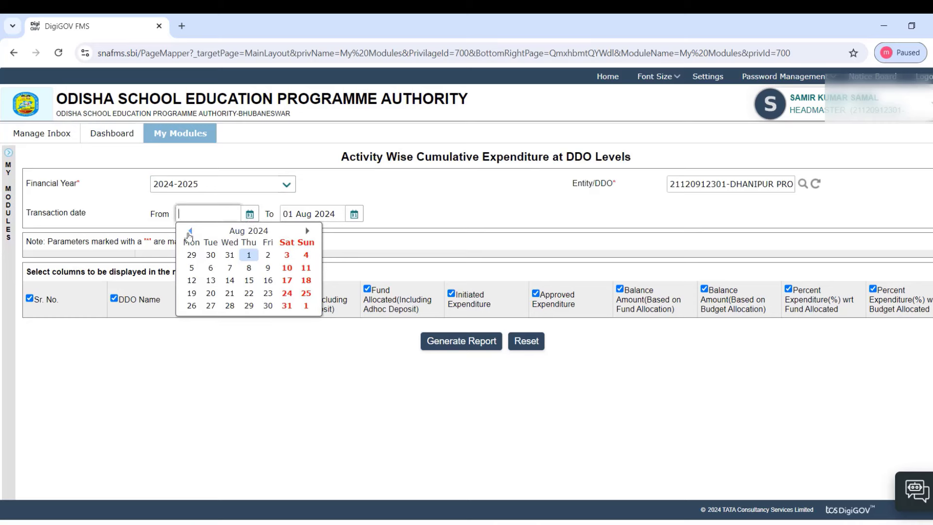
click(190, 231)
click(191, 231)
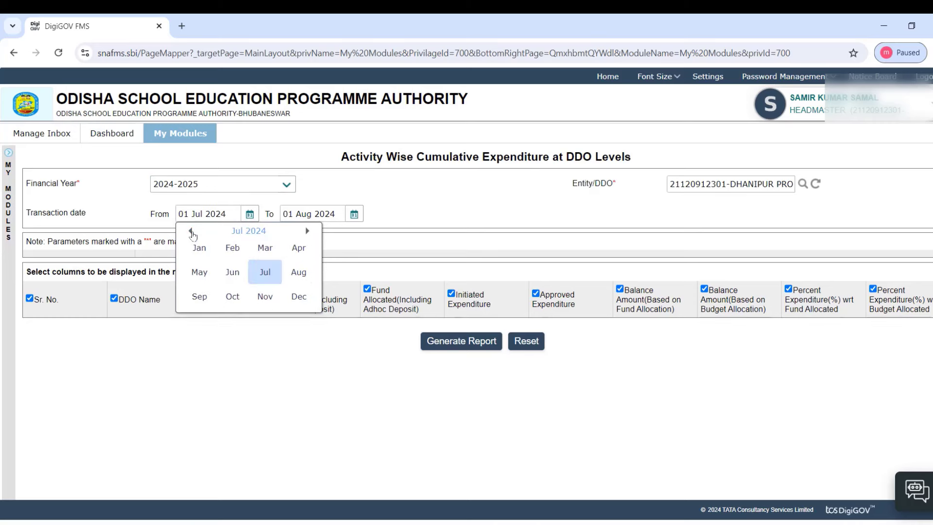
click(199, 249)
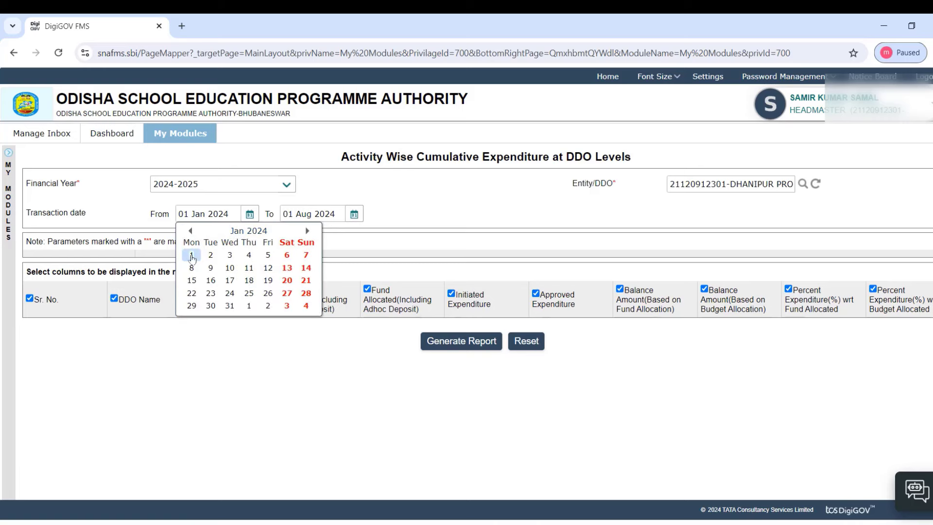
click(193, 256)
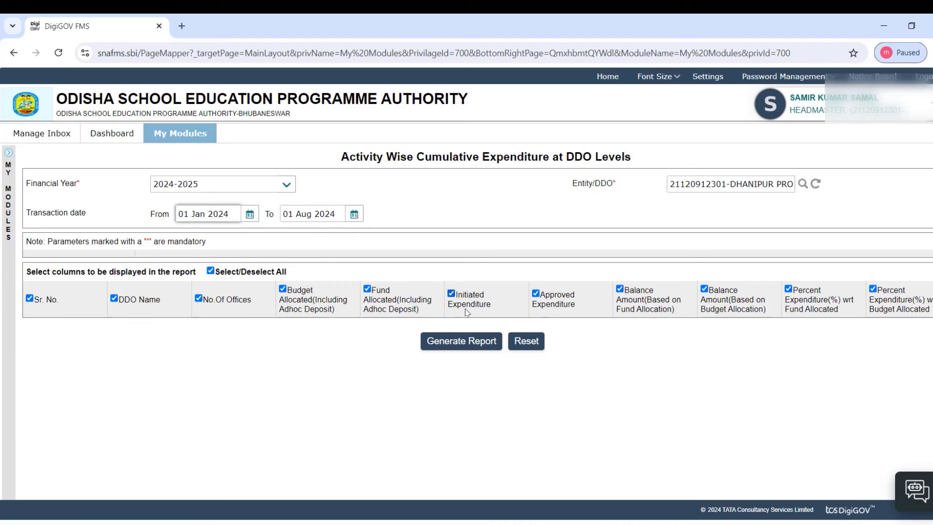
click(464, 344)
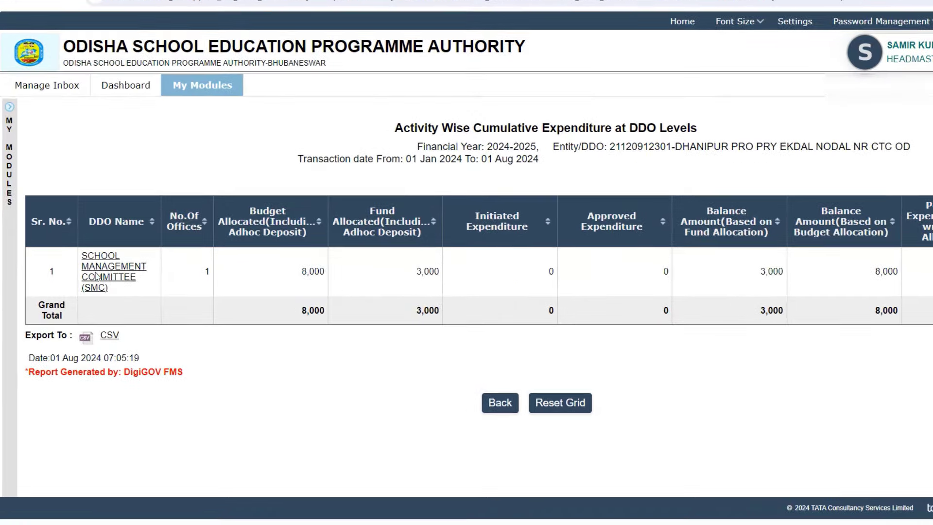
click(96, 276)
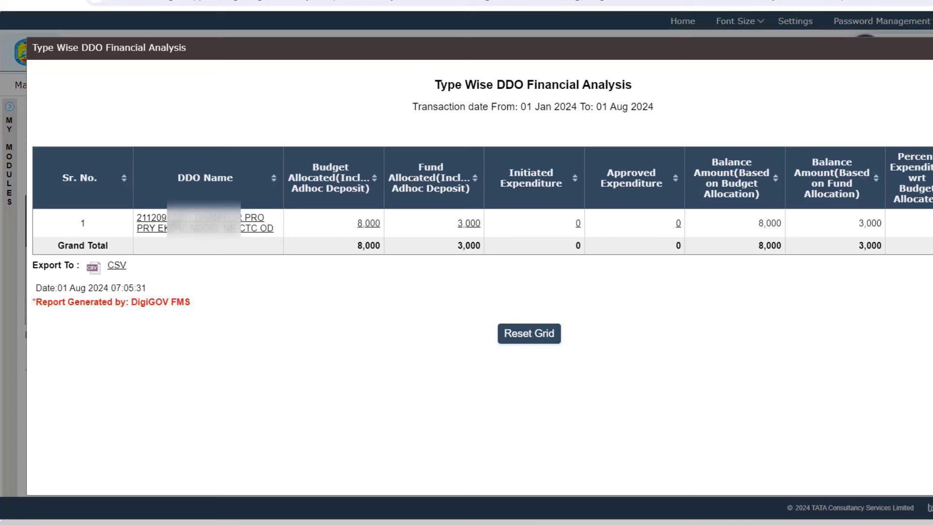
click(176, 224)
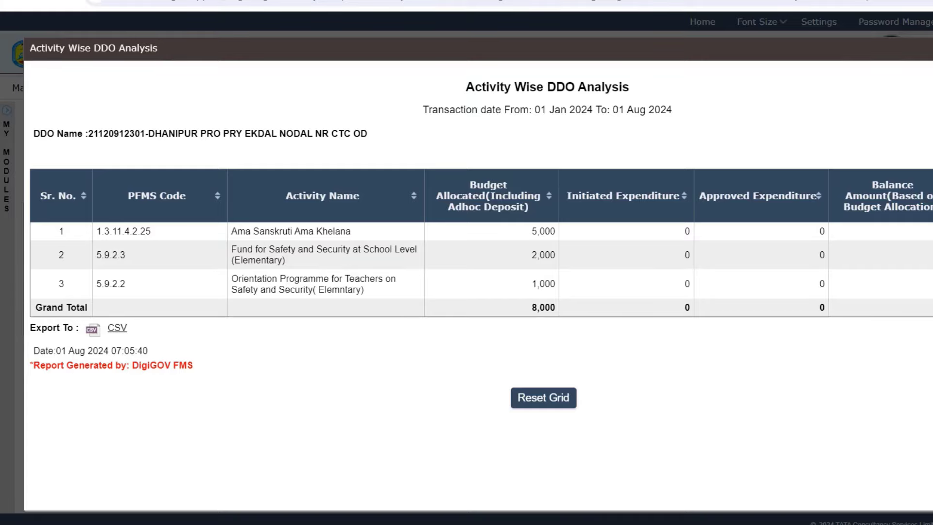
click(891, 88)
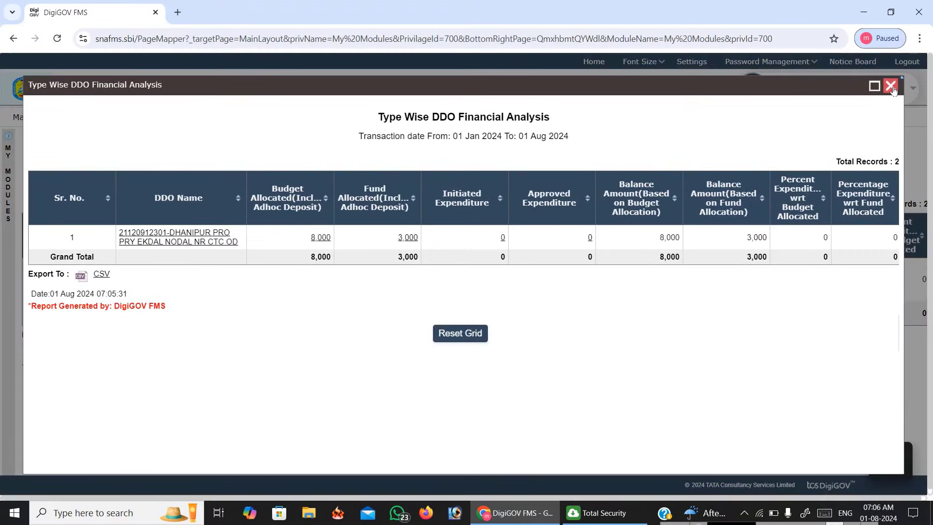
click(891, 87)
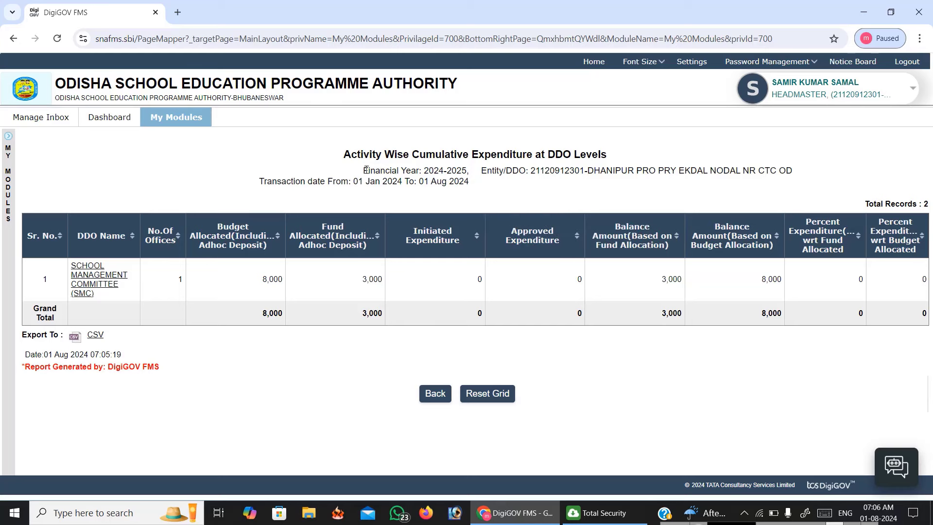
Open Vendor Management > Manage Vendor - Pending with PFMS from the My Modules tree.
click(159, 121)
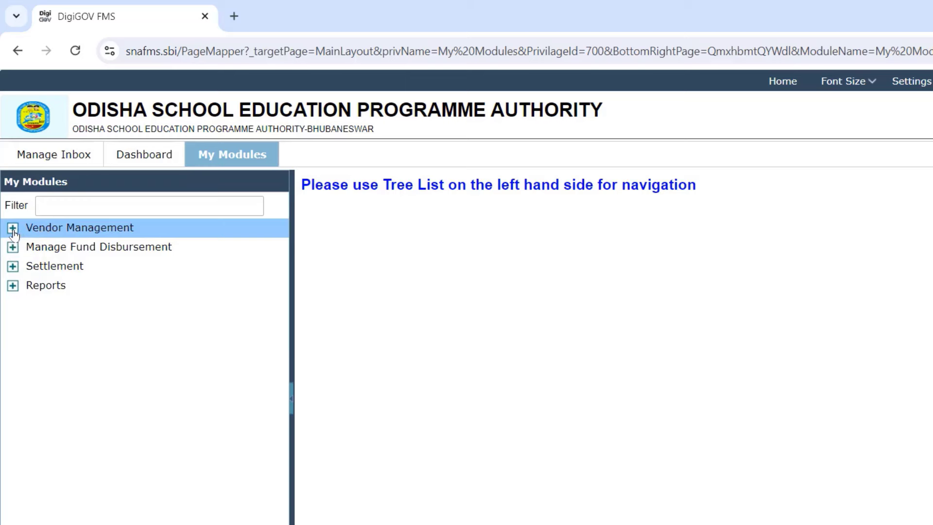
click(13, 229)
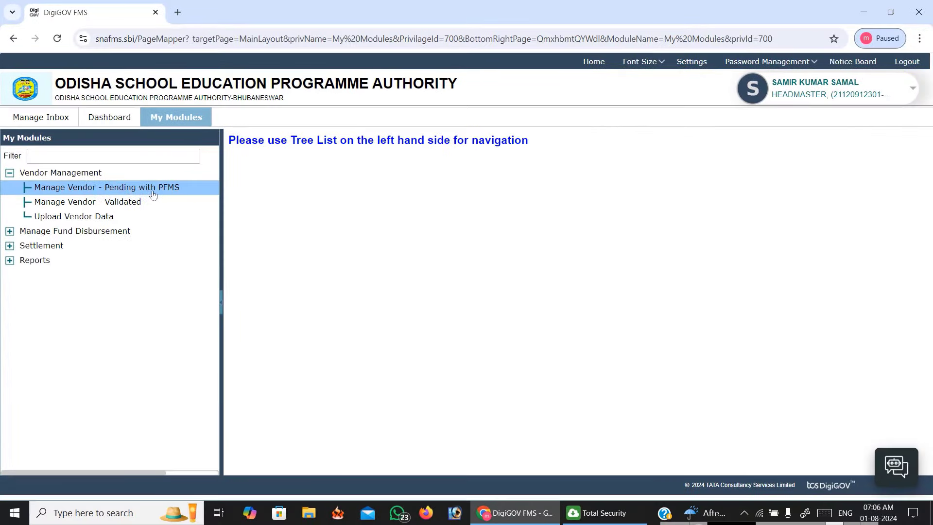
click(153, 194)
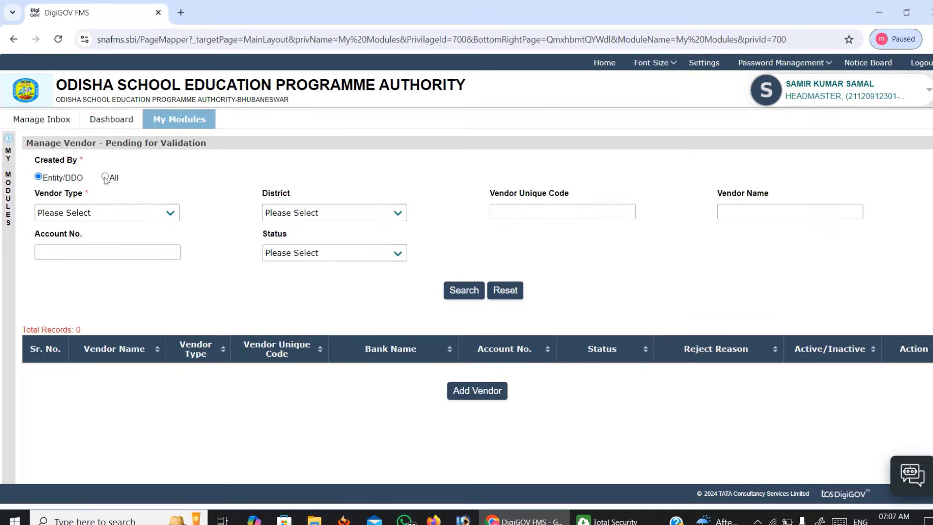
Set the vendor search to include all creators and Vendor Type Personal.
click(105, 178)
click(168, 218)
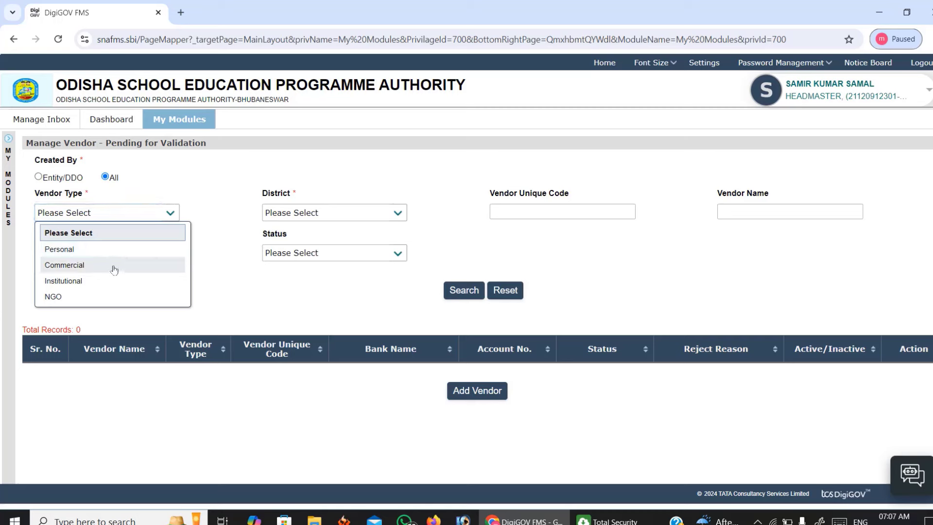
double_click(119, 268)
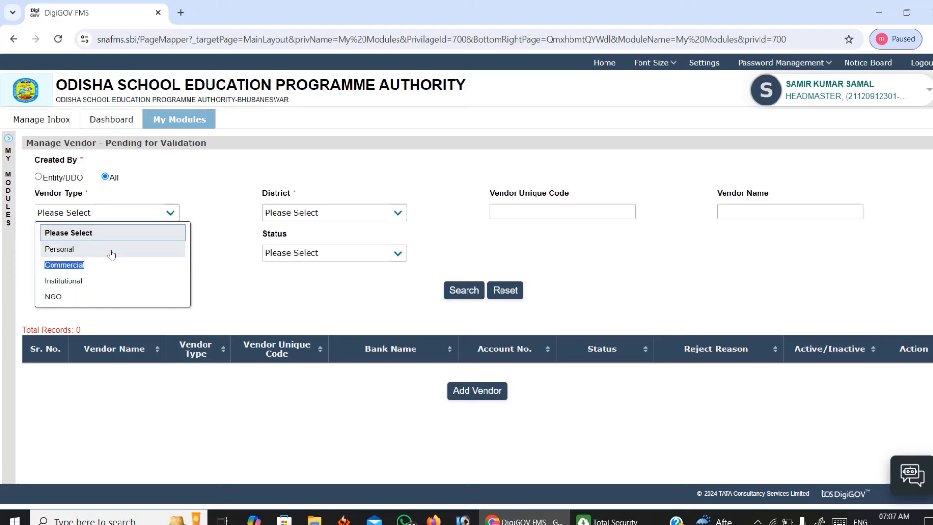
click(124, 267)
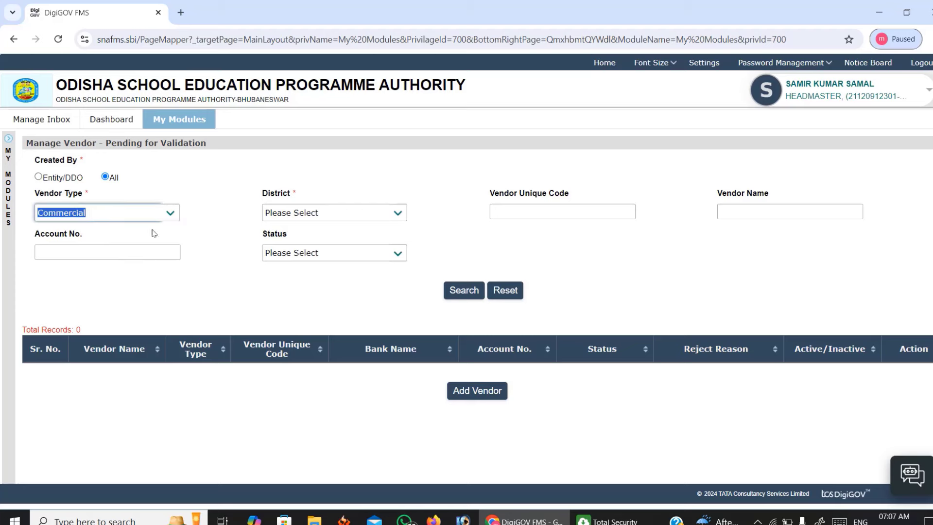
click(173, 216)
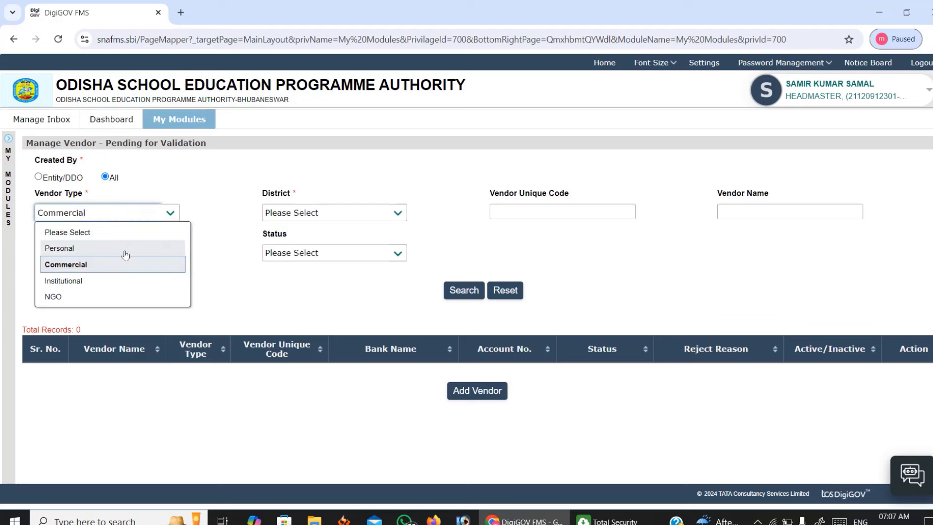
click(128, 248)
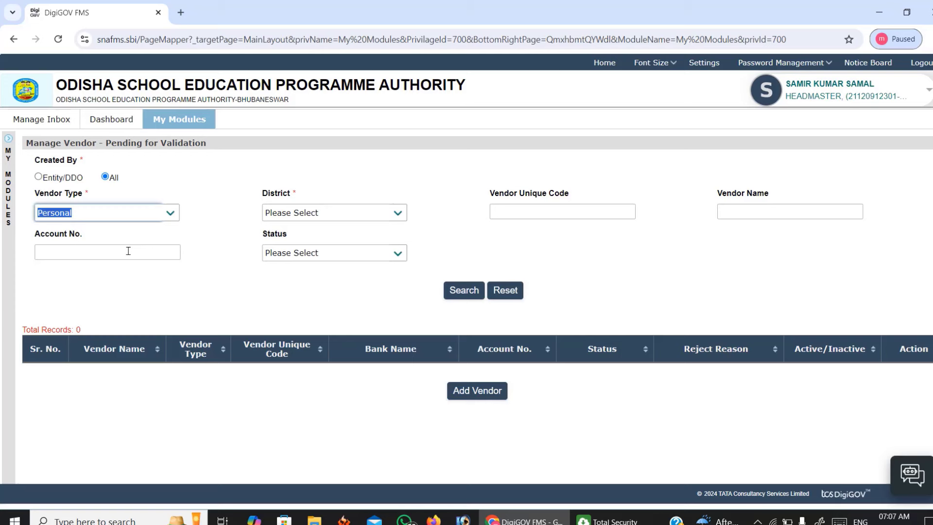
Filter by District Cuttack and status Pending for Validation, search, then return to the home dashboard.
click(397, 213)
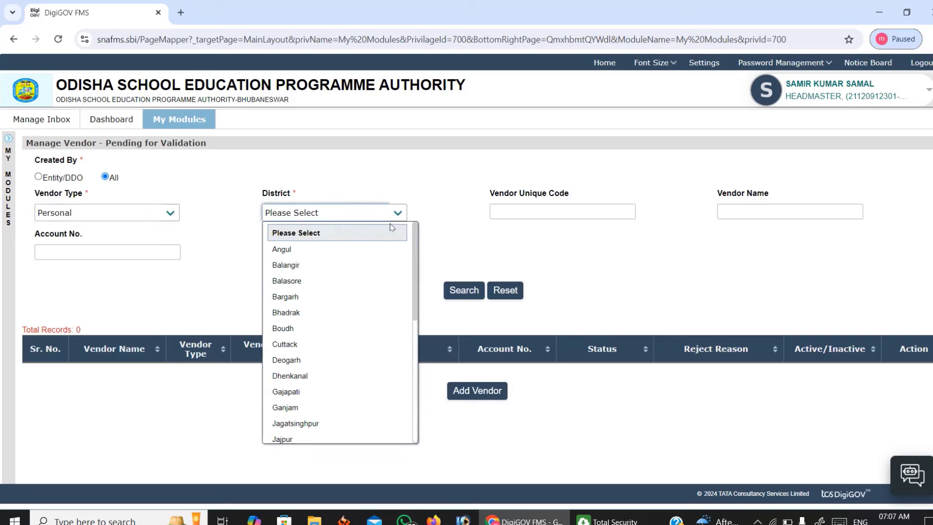
key(c)
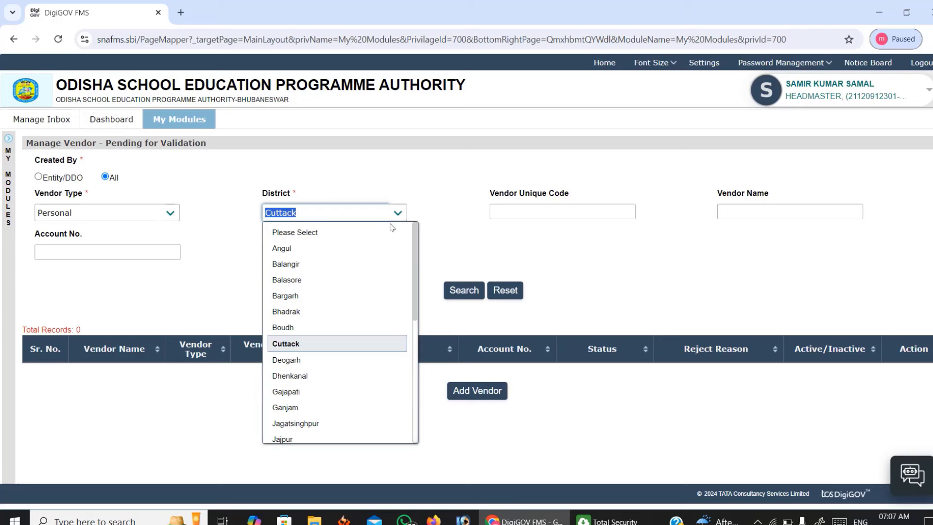
key(Return)
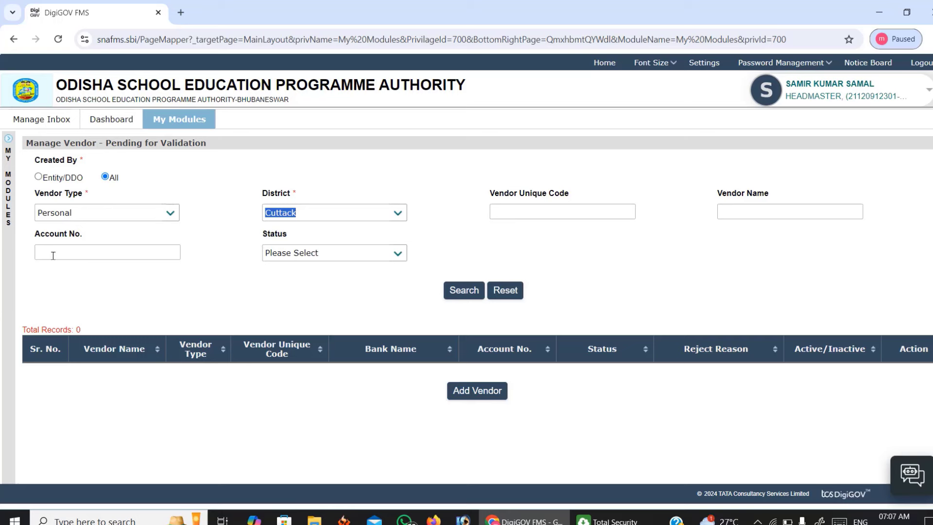
click(140, 256)
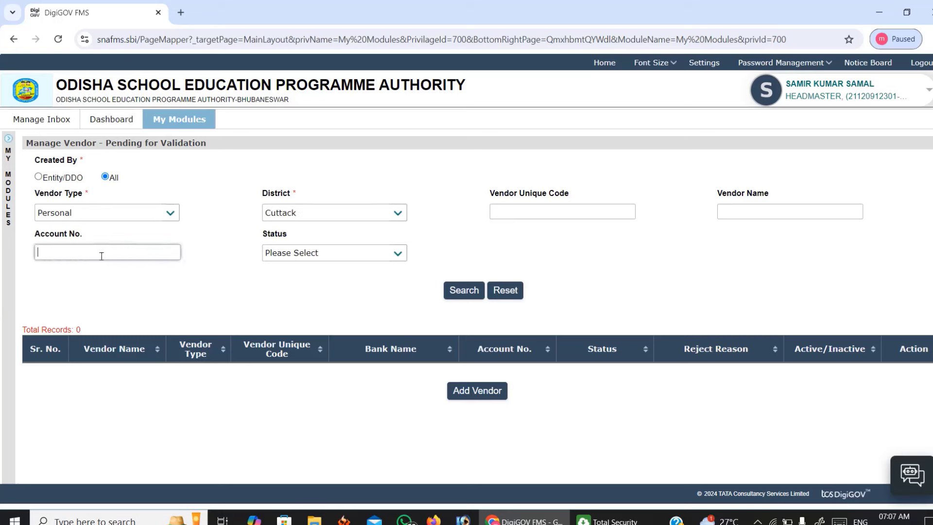
click(393, 257)
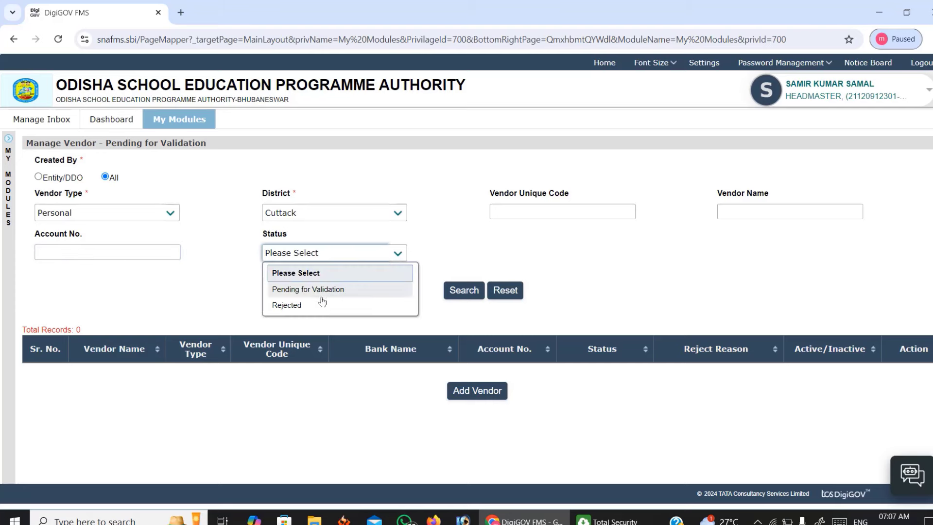
click(334, 290)
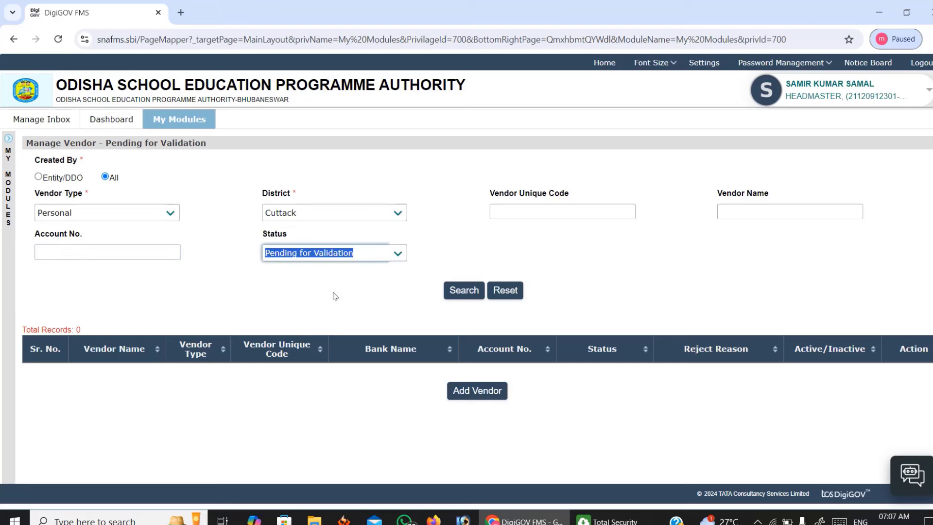
click(463, 293)
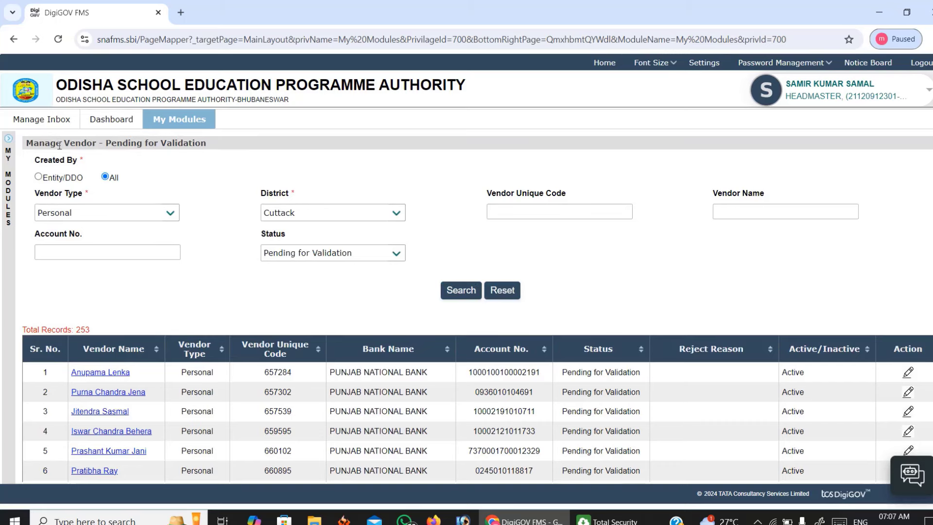
click(15, 41)
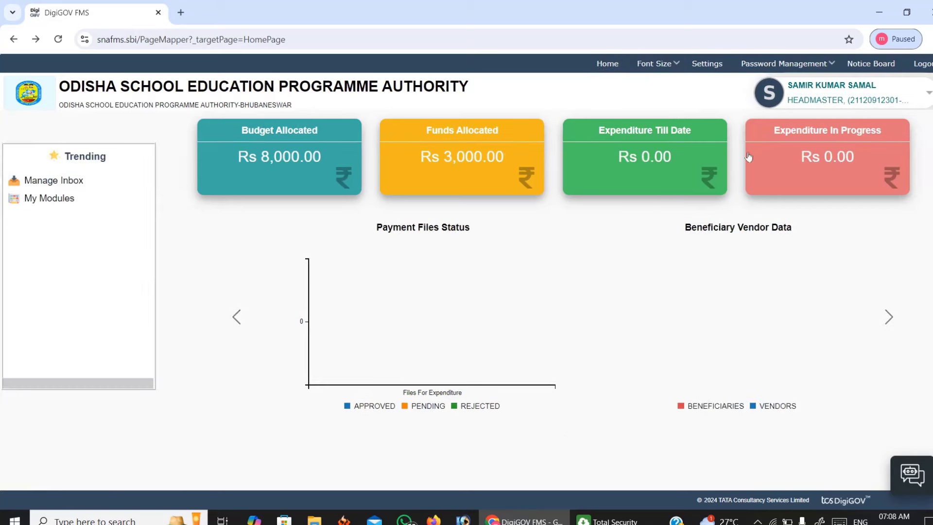
Reopen Vendor Management > Manage Vendor - Pending with PFMS for a cleared search form.
click(27, 198)
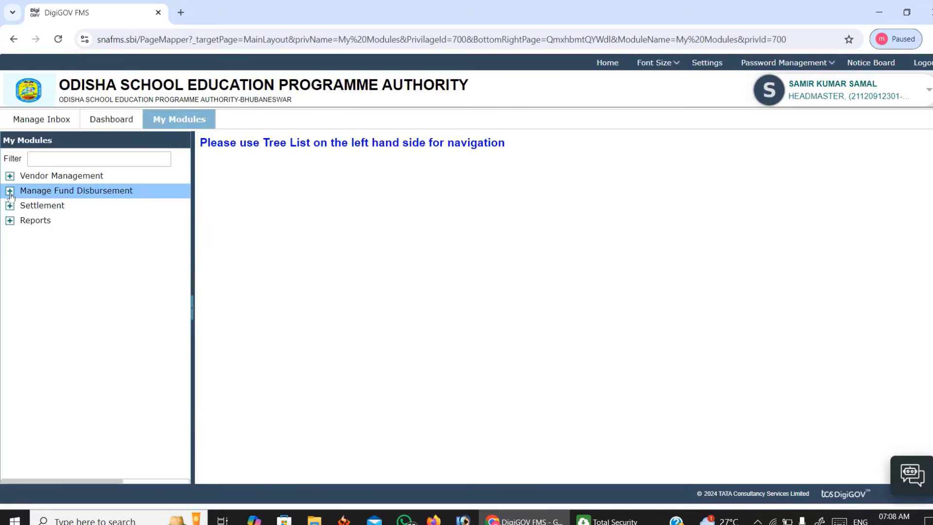
click(9, 176)
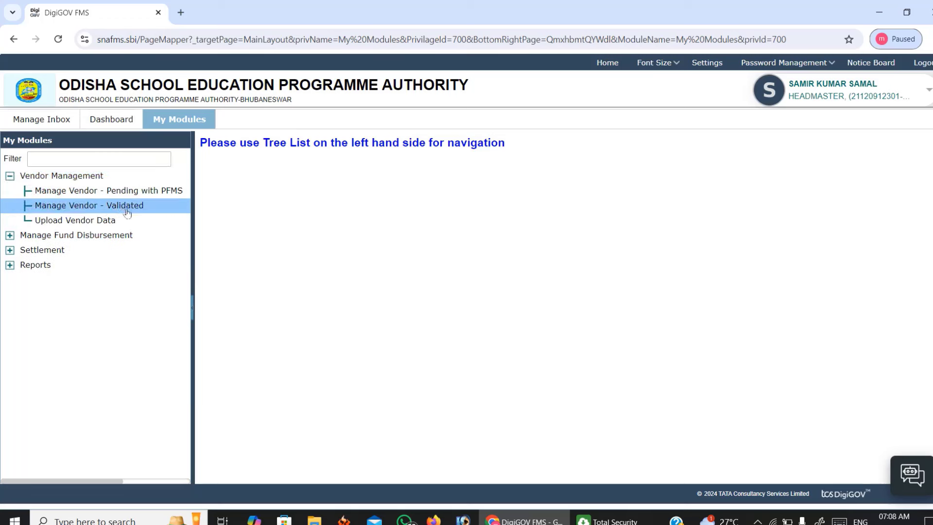
click(103, 194)
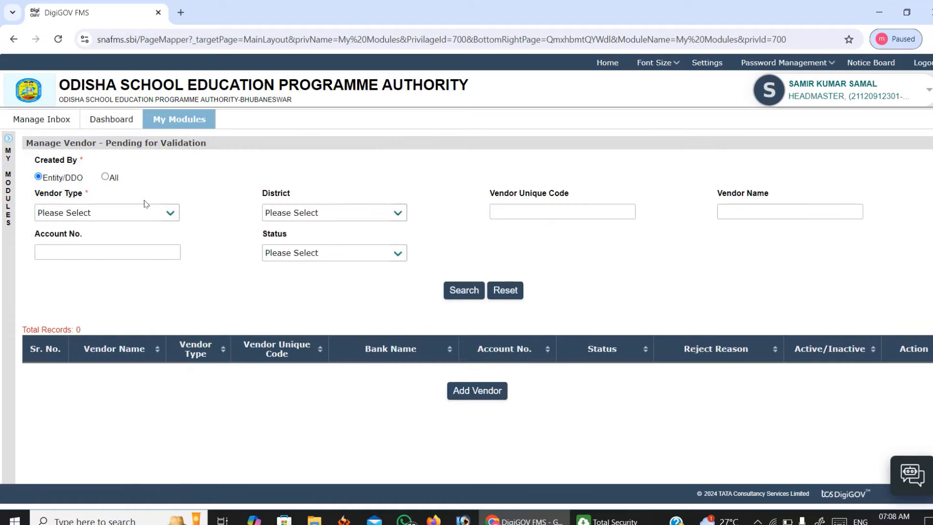
Start a new vendor registration with Vendor Type Personal.
click(471, 394)
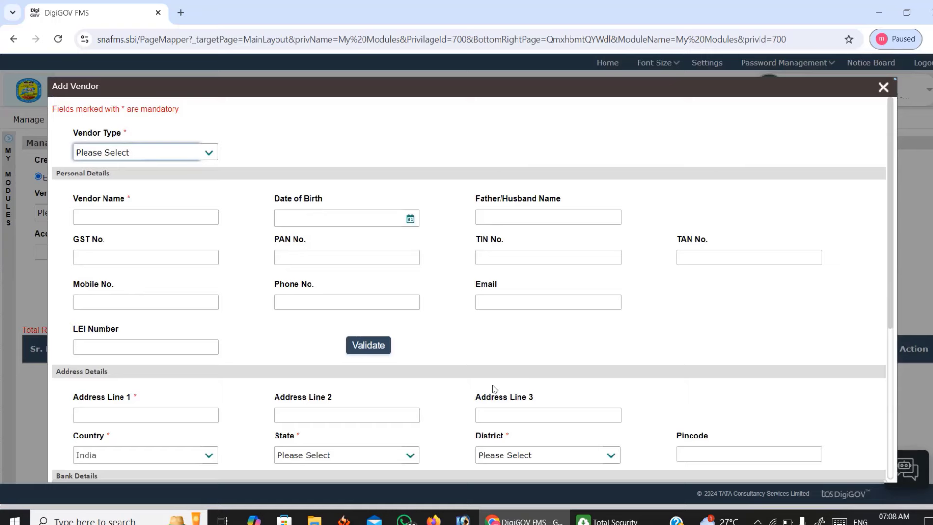
scroll(889, 132, down, 1)
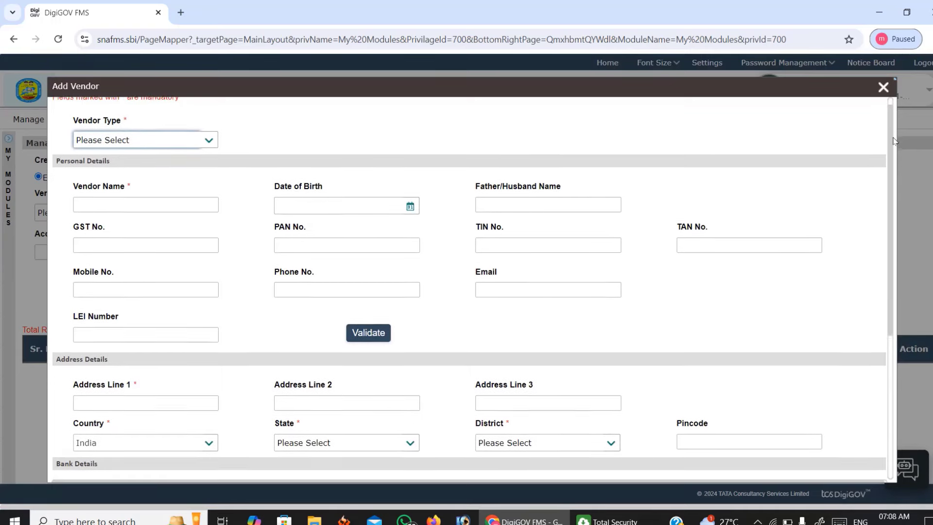
scroll(892, 131, up, 1)
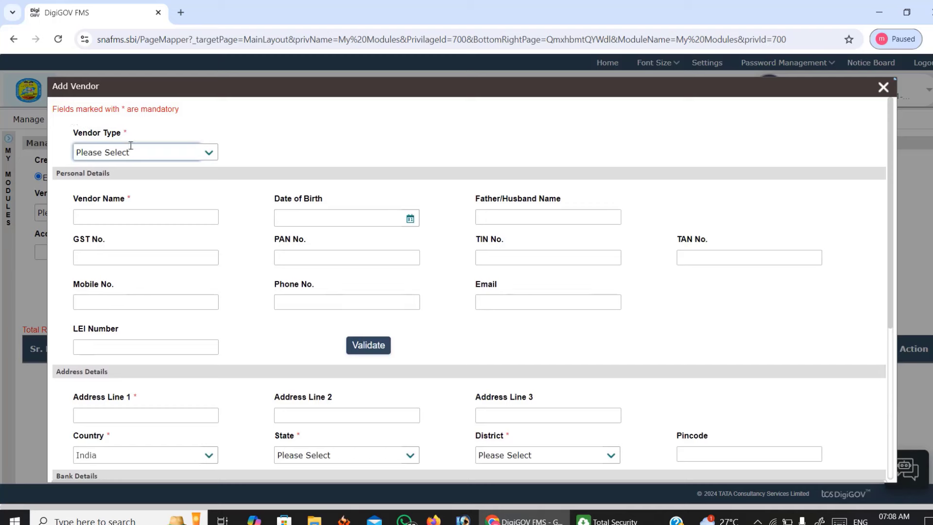
click(209, 155)
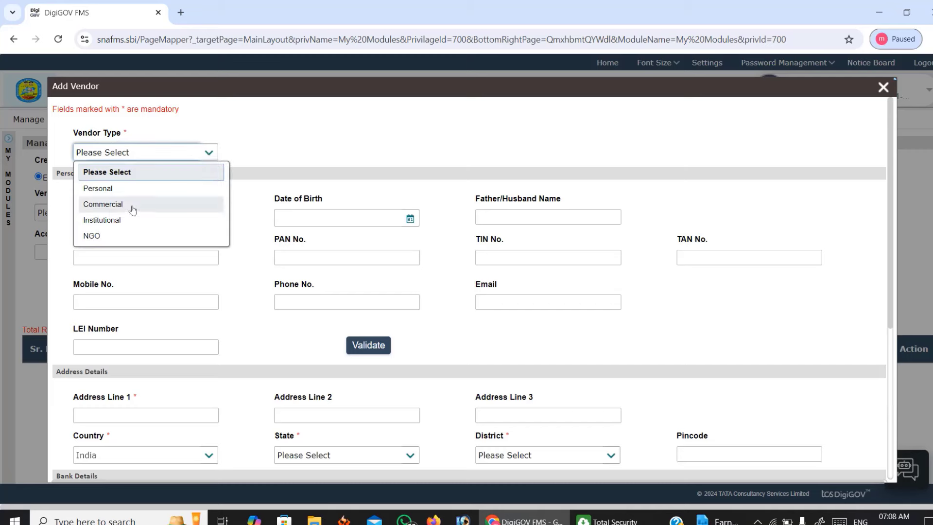
click(95, 190)
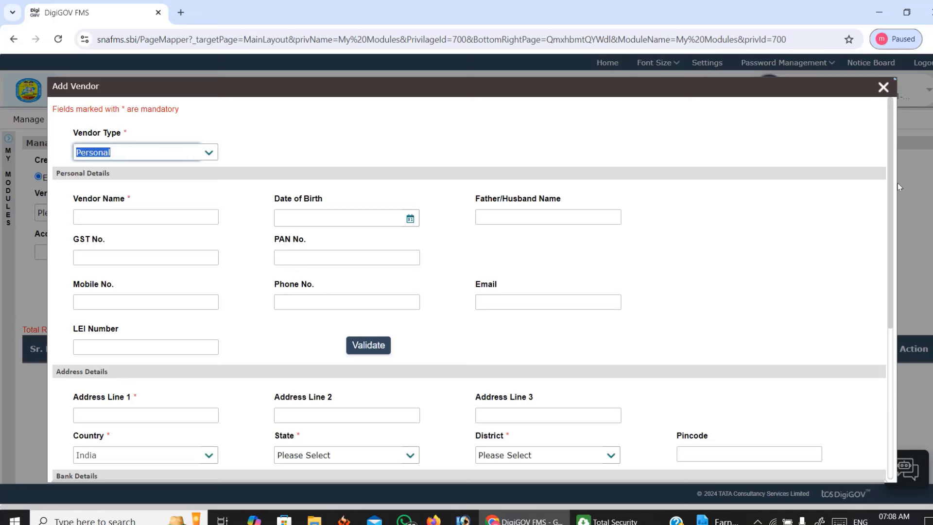
scroll(436, 159, down, 1)
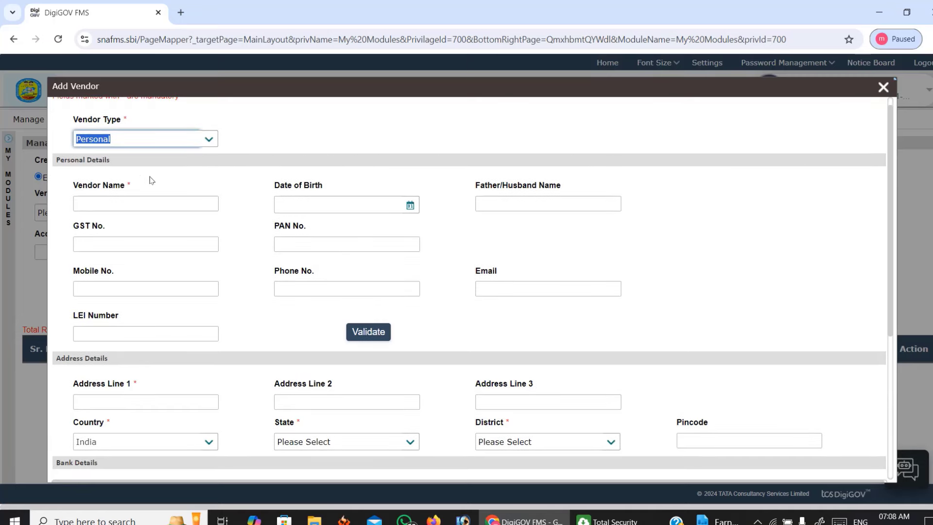
Enter the vendor's full name and begin the mobile number, correcting a mistyped digit.
click(117, 203)
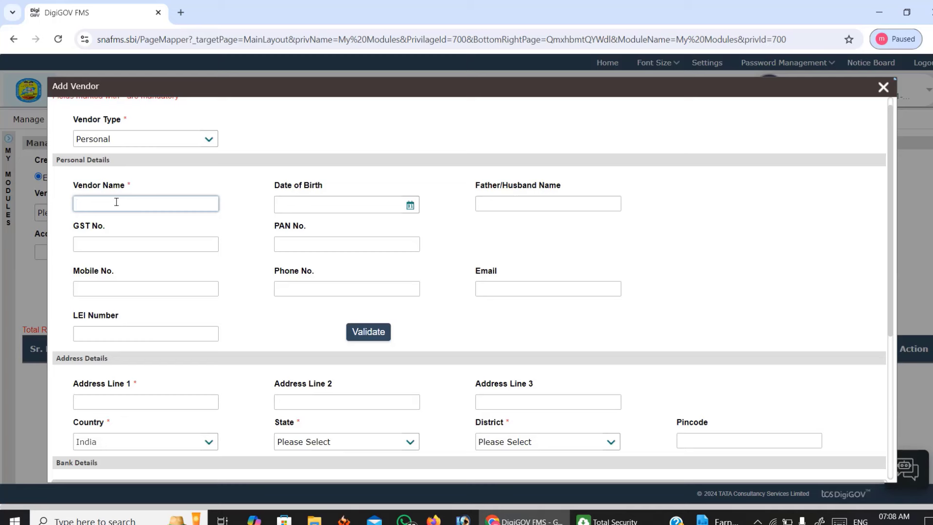
click(118, 286)
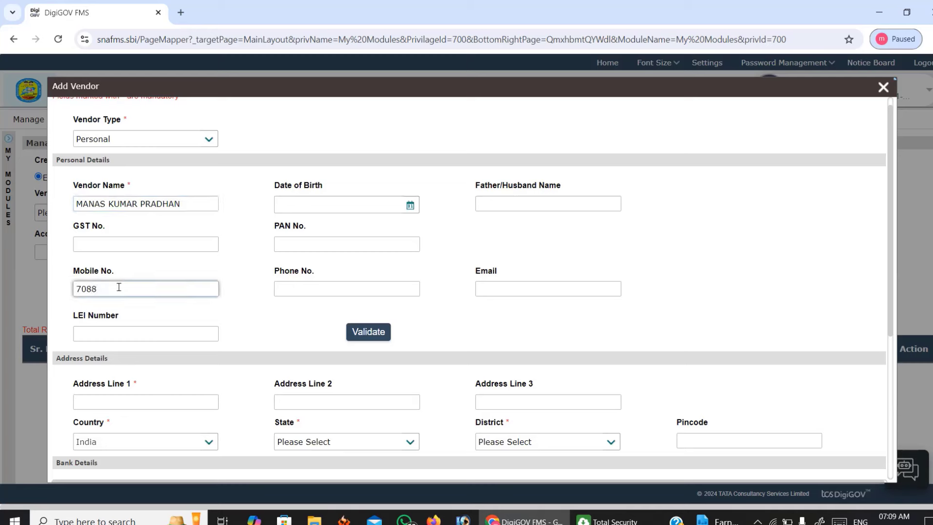
key(BackSpace)
key(BackSpace)
Complete the vendor's mobile number and paste the first address line.
scroll(405, 208, down, 3)
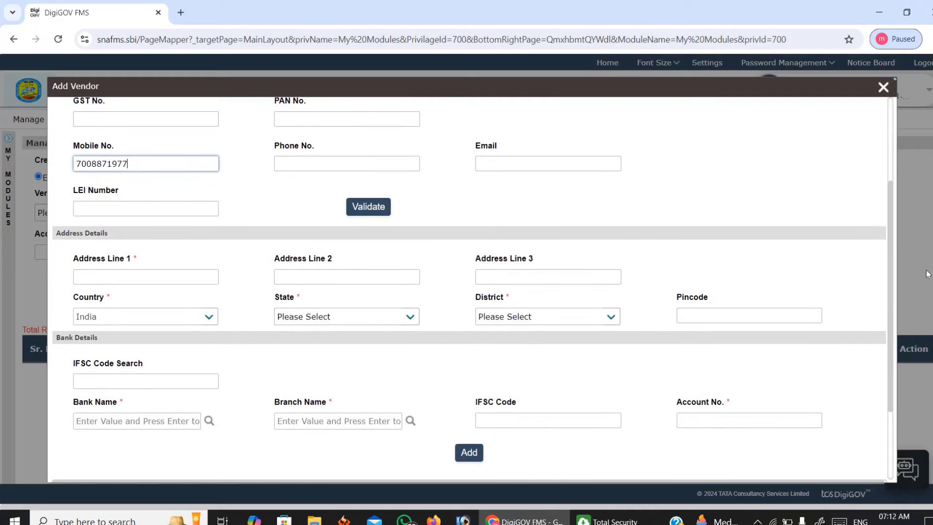
scroll(893, 232, down, 1)
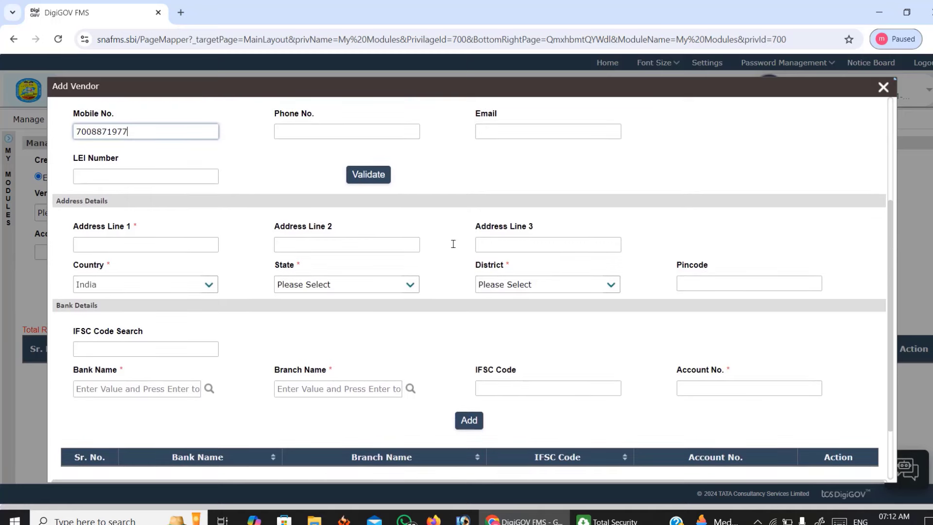
click(106, 248)
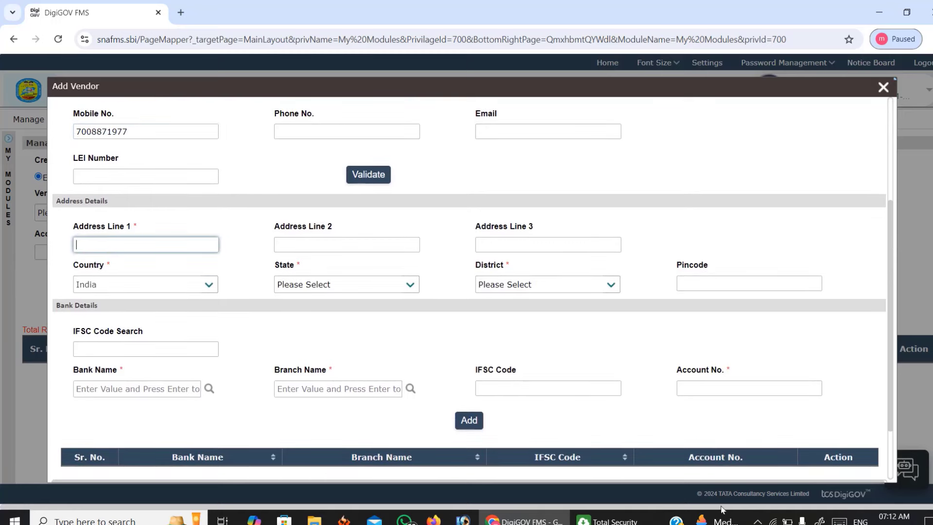
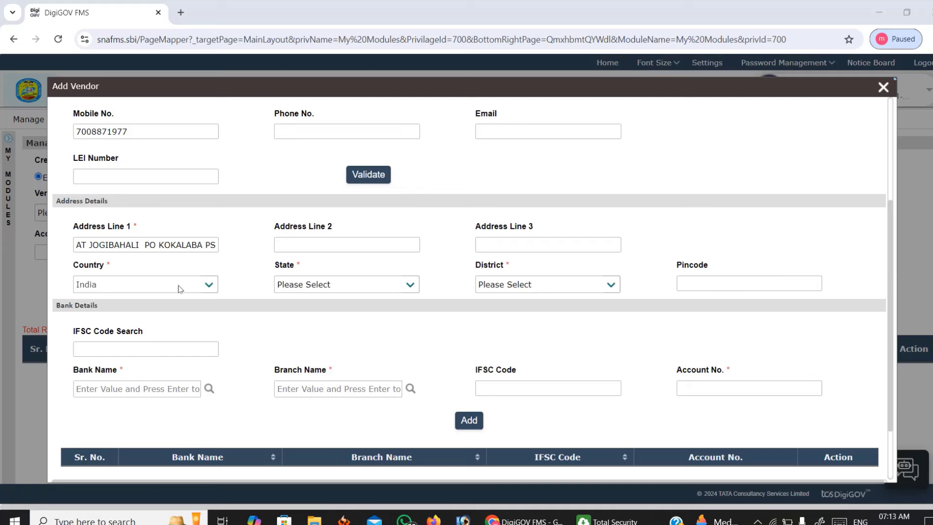
Set the vendor's State to Odisha and District to Cuttack.
click(412, 286)
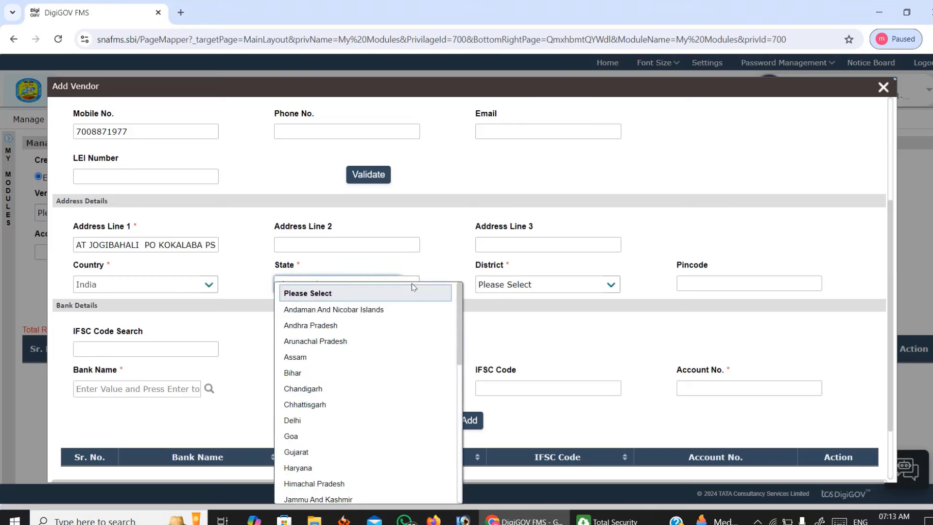
key(d)
key(o)
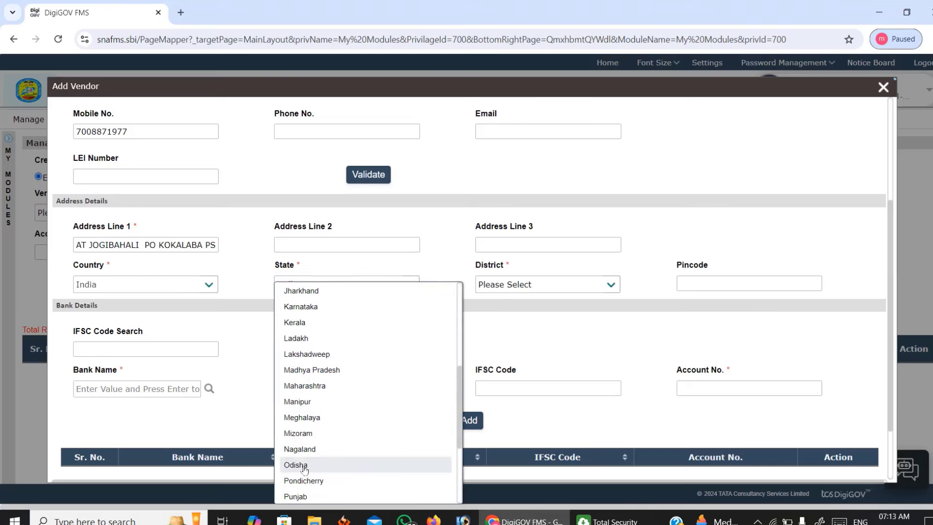
key(Return)
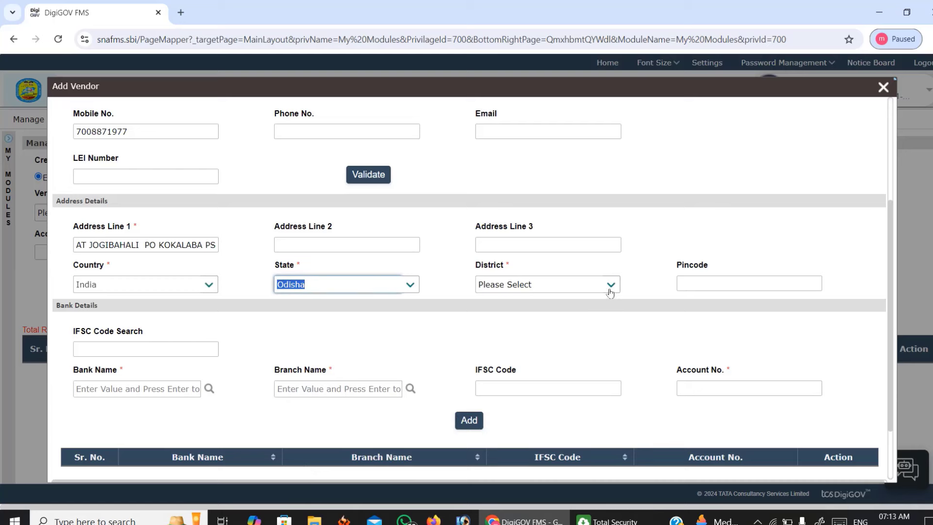
click(610, 286)
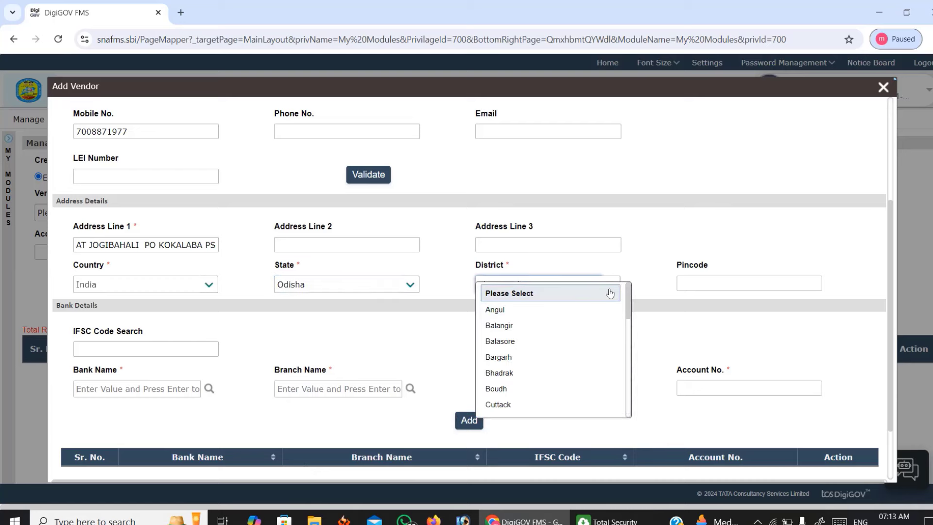
click(501, 404)
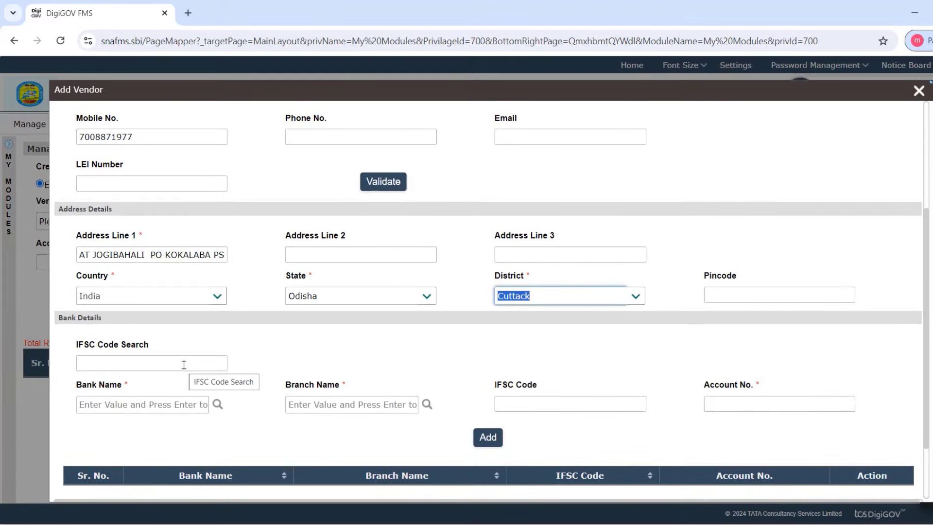
Look up IFSC UCBA0000580 (UCO BANK, BARANG), enter the vendor's account number, and add the account.
click(183, 365)
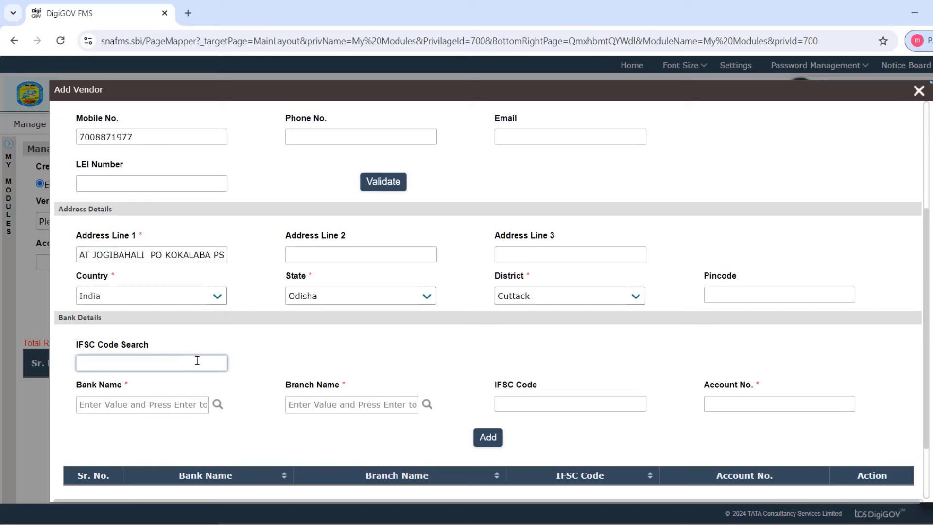
text(UCBA0000580)
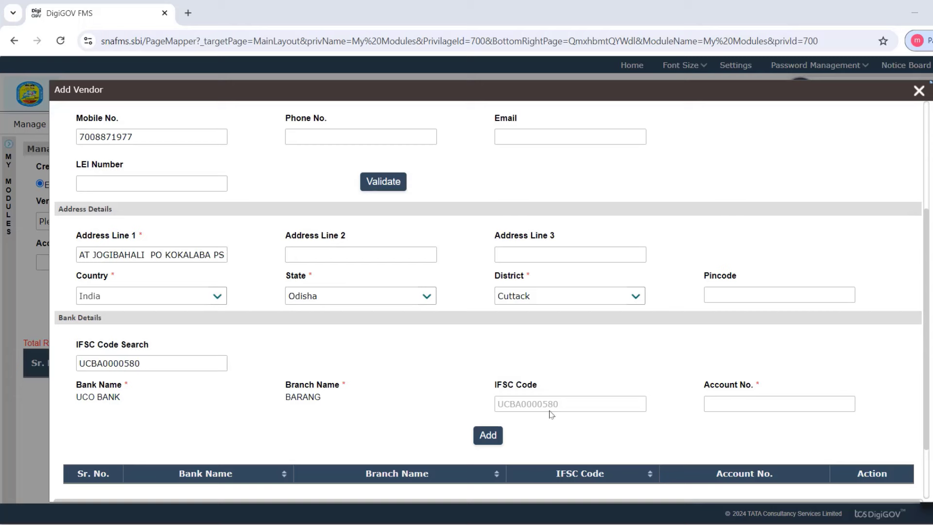
click(735, 403)
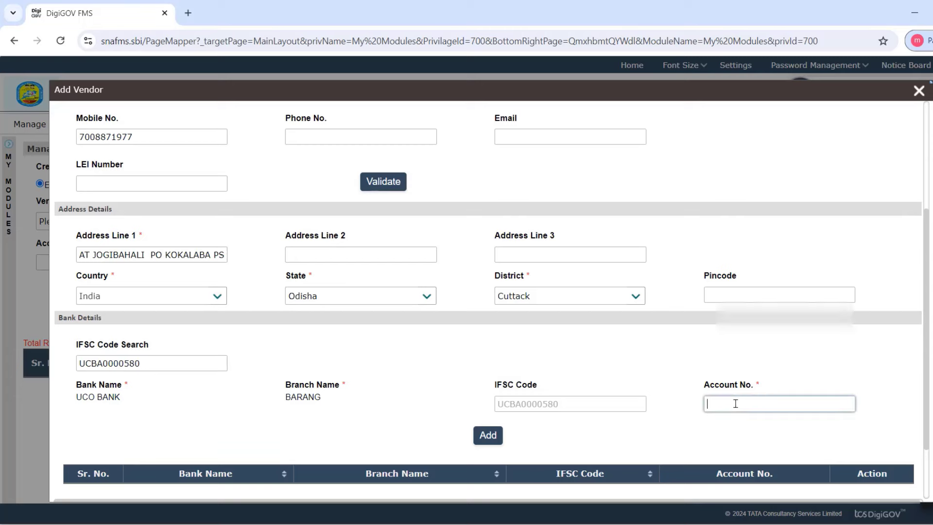
key(ctrl+v)
scroll(736, 403, down, 2)
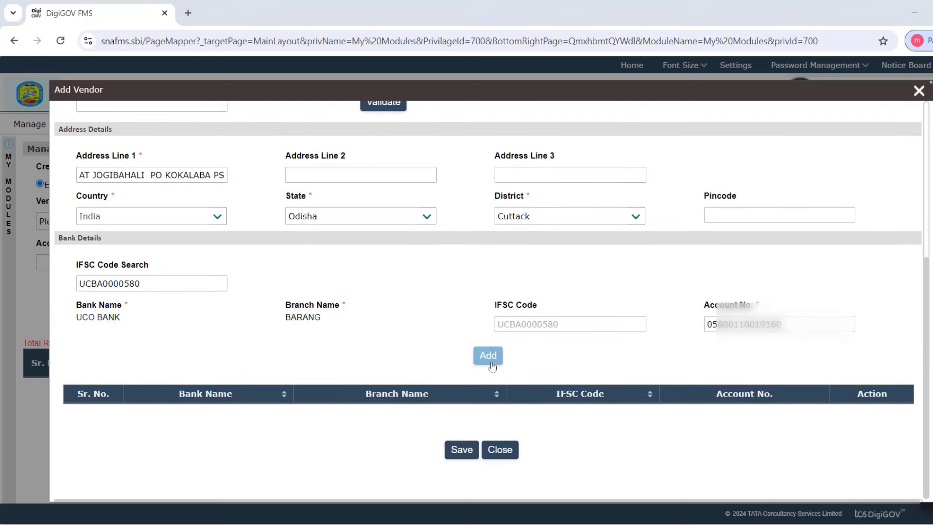
click(489, 356)
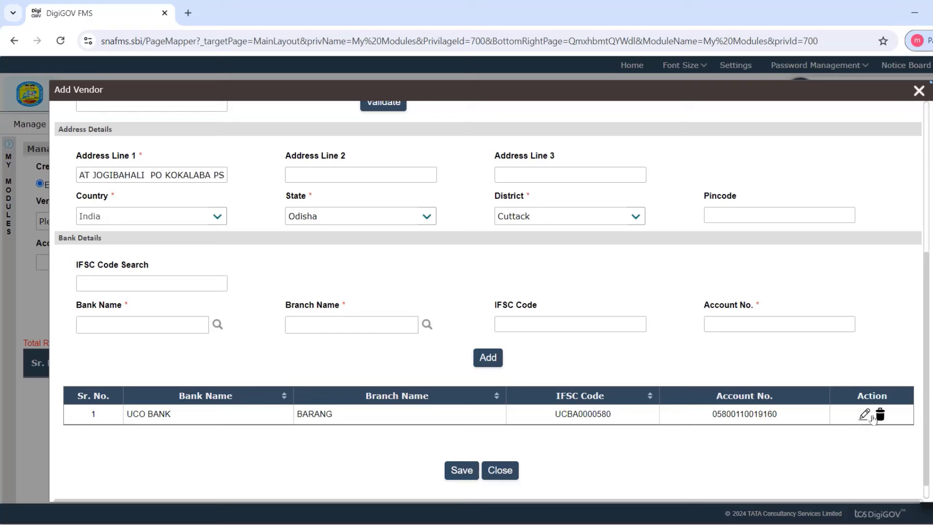
Save the vendor registration, confirm with Yes, and acknowledge the success message.
click(462, 471)
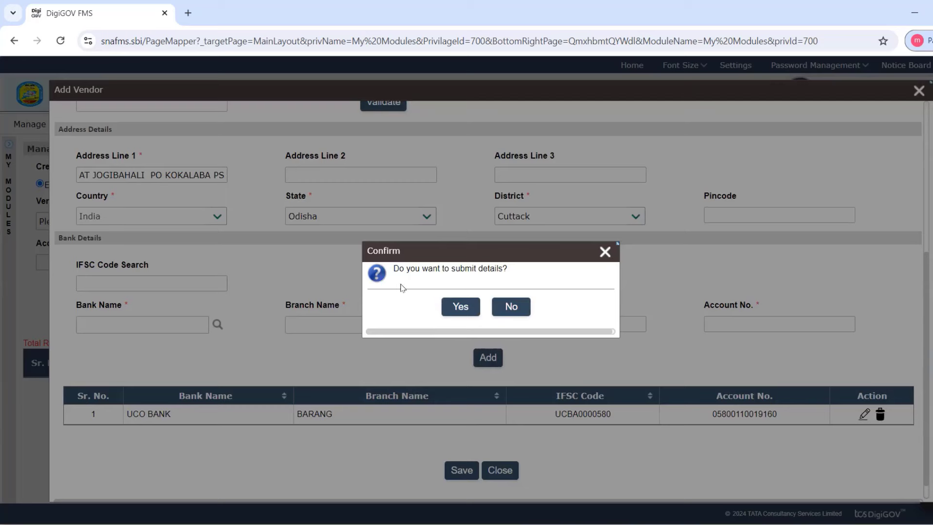
click(459, 310)
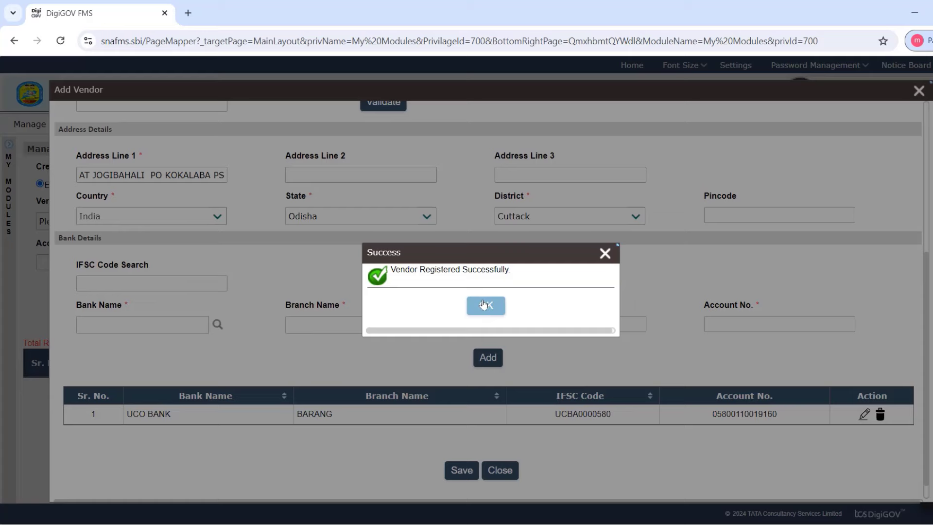
click(485, 306)
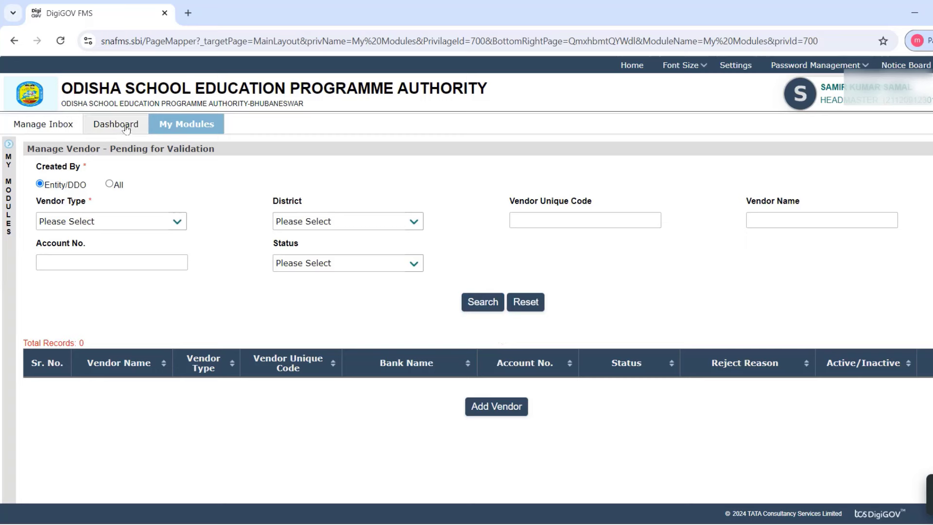
Go to Vendor Management > Manage Vendor - Pending with PFMS again.
click(174, 125)
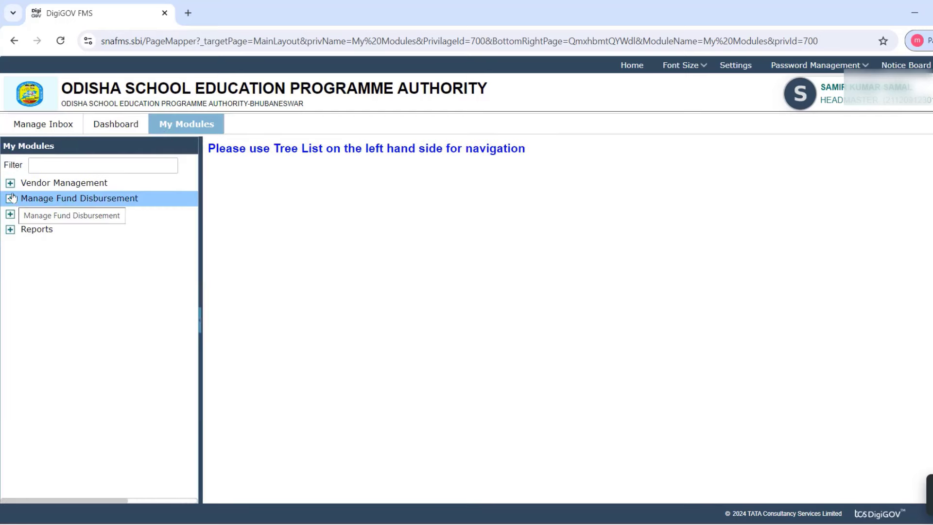
click(10, 183)
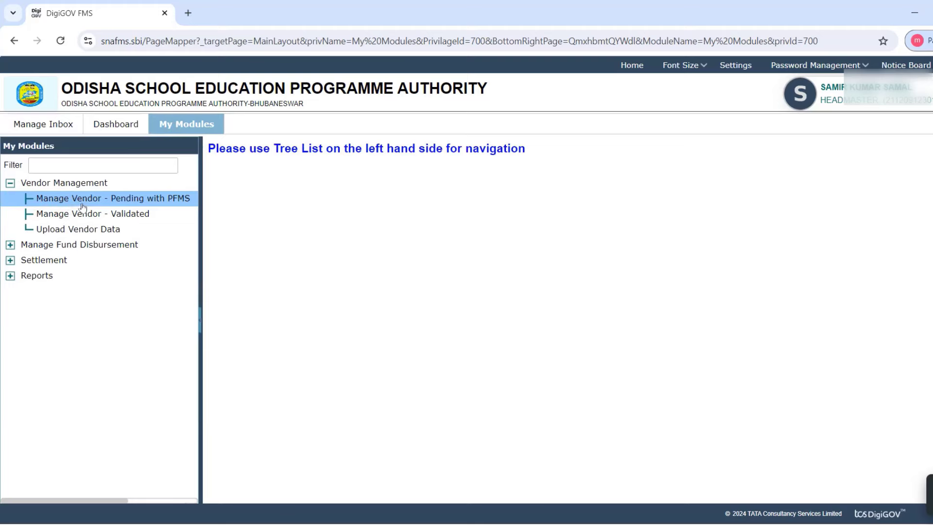
click(113, 200)
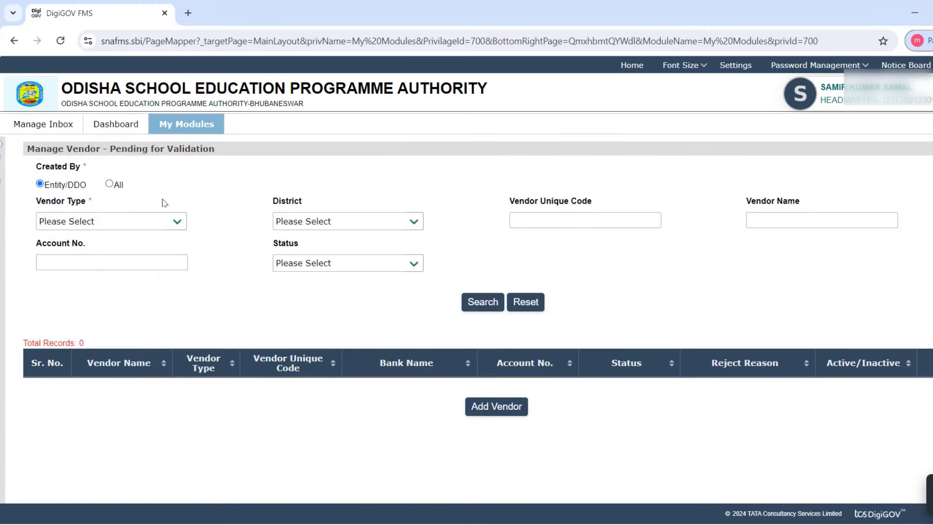
Search all Personal vendors in Cuttack to list the new UCO BANK vendor record.
click(109, 184)
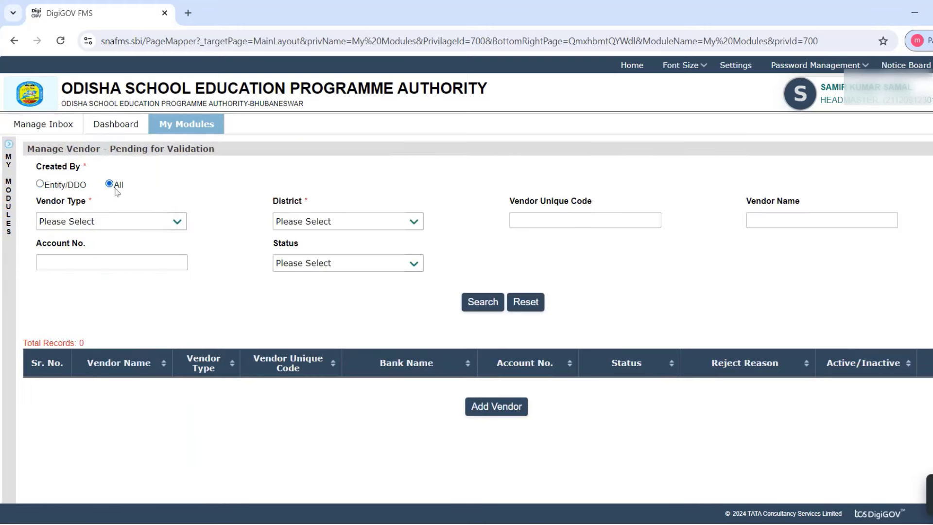
click(176, 222)
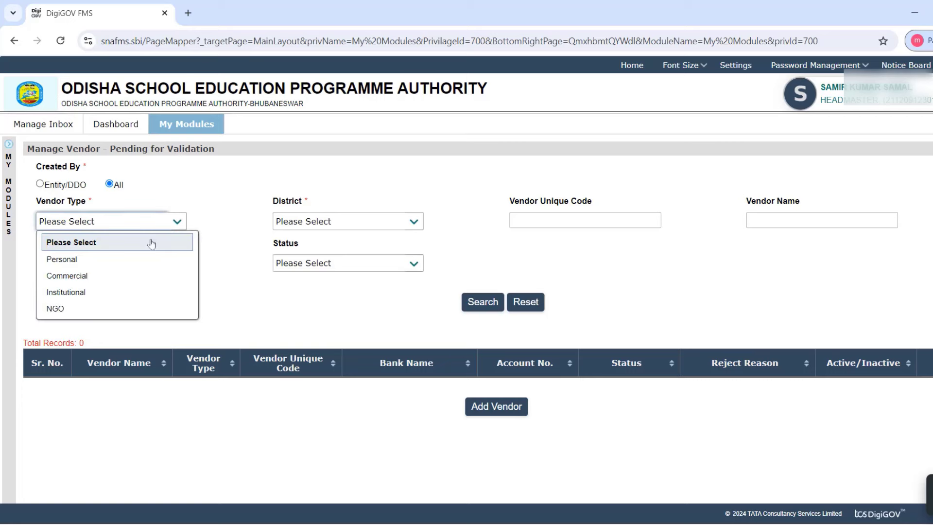
click(101, 262)
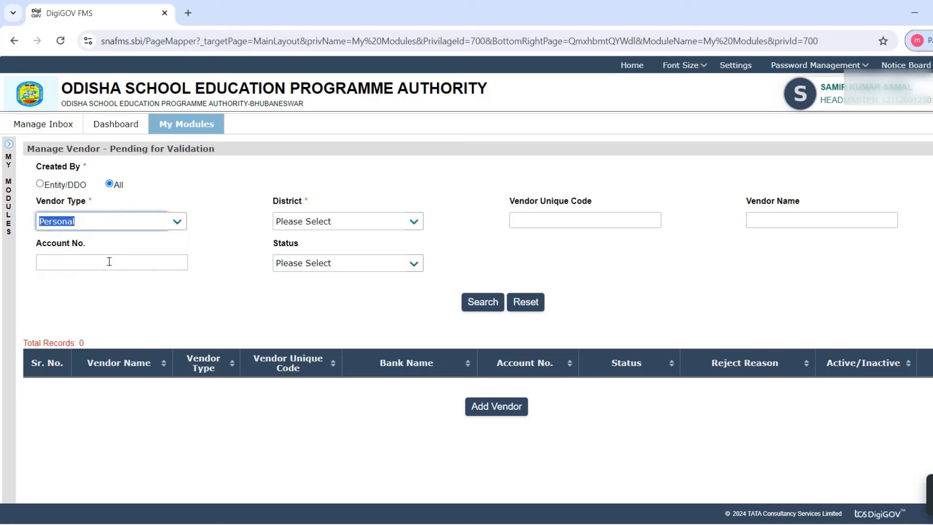
click(414, 222)
click(306, 360)
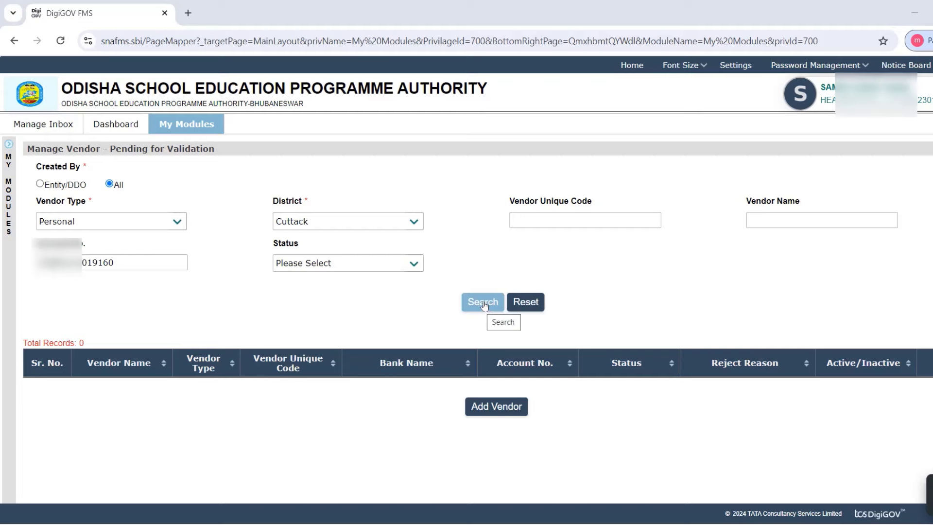
click(484, 304)
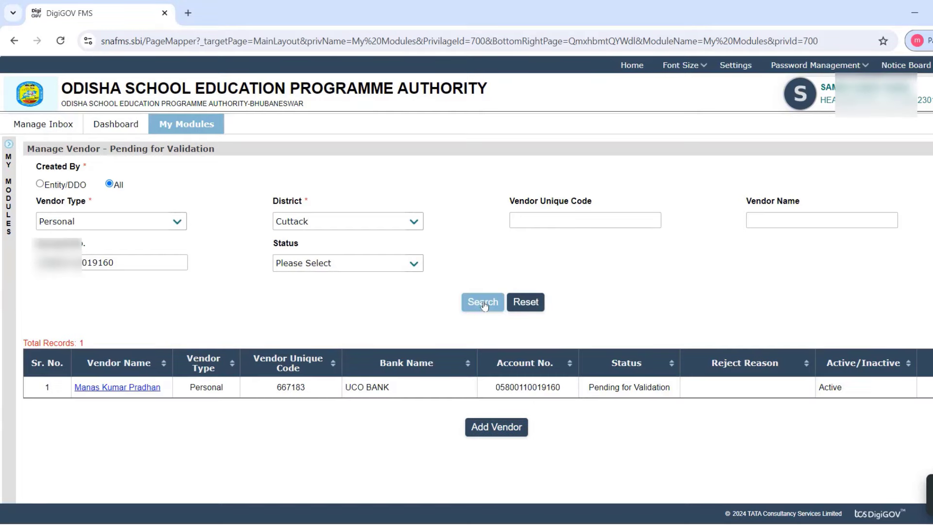